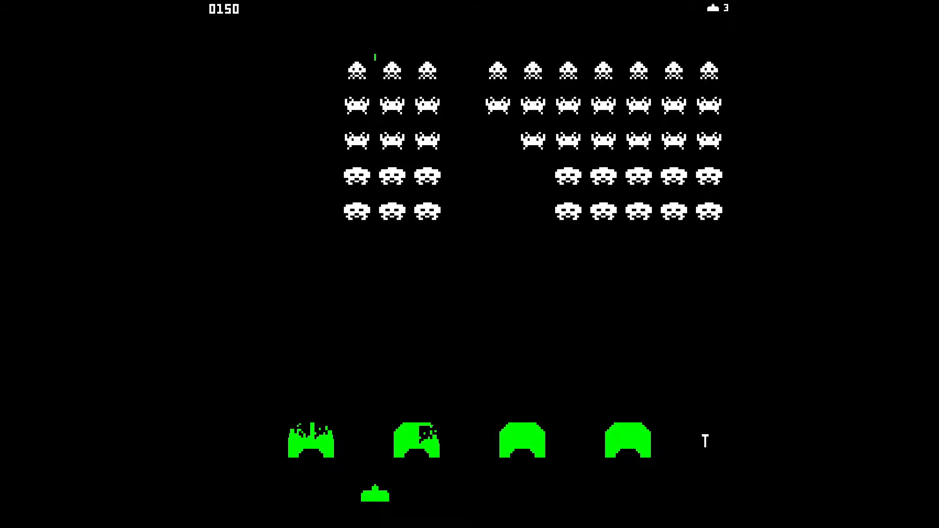
key("Left")
key("space")
key("space")
key("space")
key("Left")
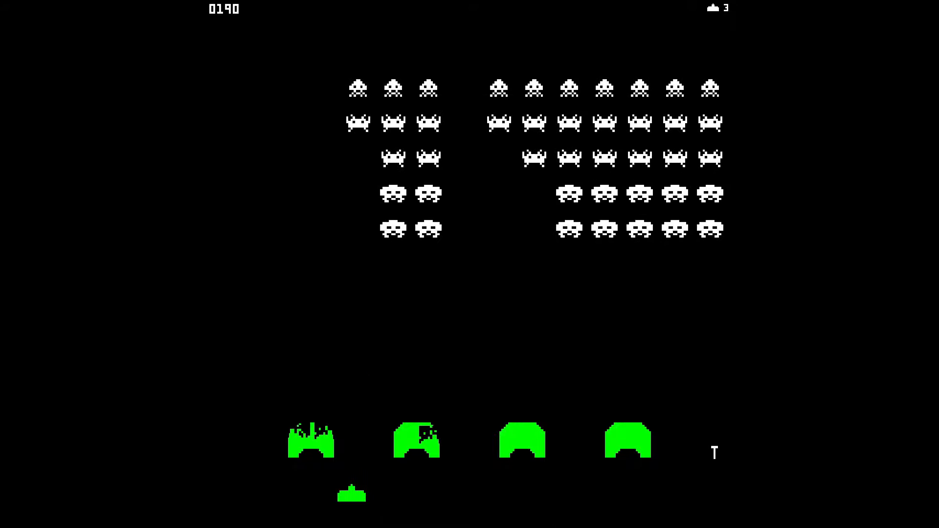
key("space")
key("Left")
key("space")
key("Right")
key("Right")
key("space")
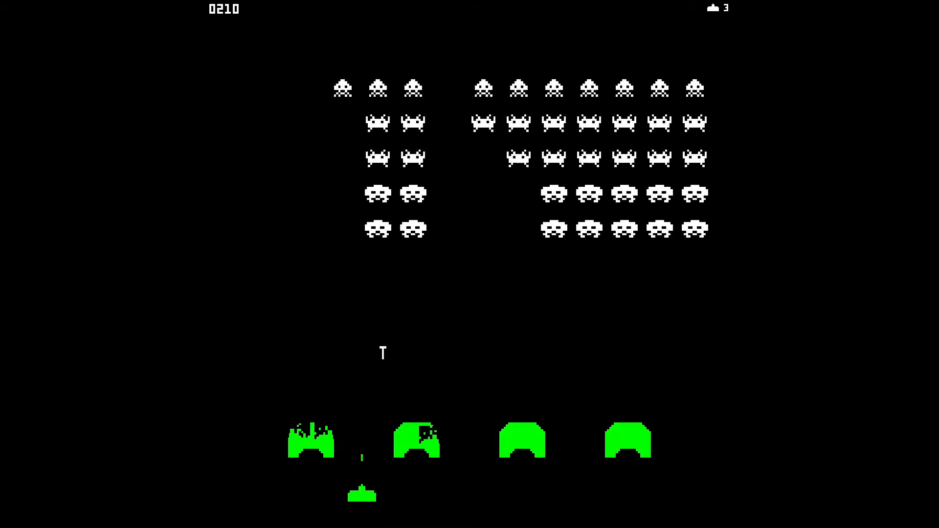
key("Left")
key("space")
key("Right")
key("Right")
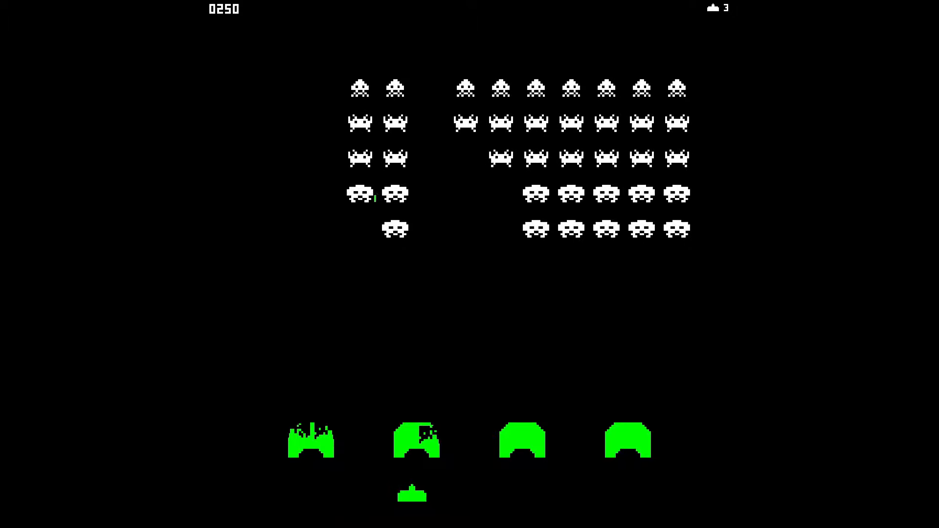
key("space")
key("Right")
key("space")
key("Right")
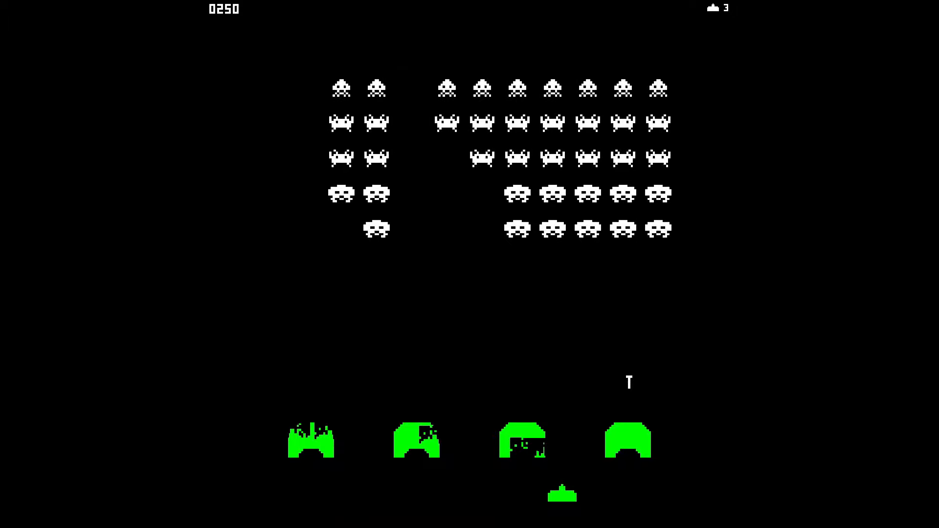
key("space")
key("Left")
key("space")
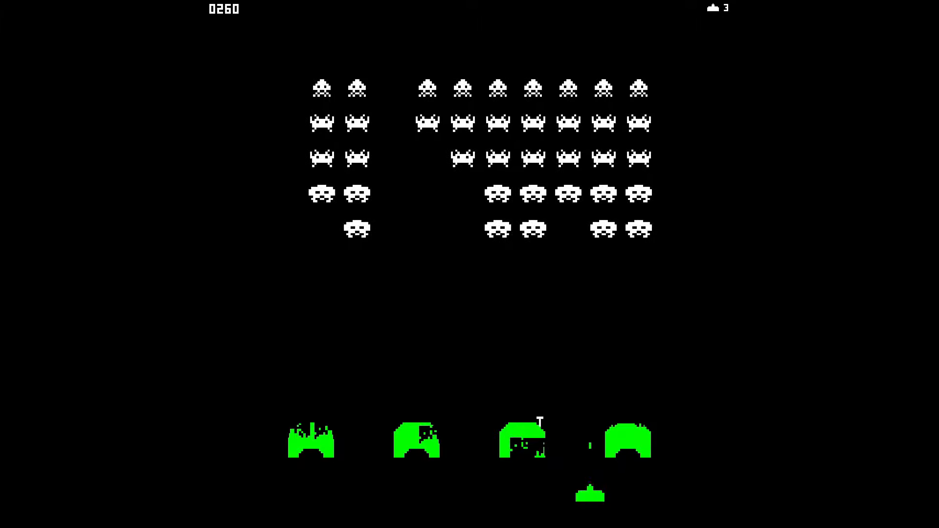
key("Right")
key("Left")
key("space")
key("Right")
key("Left")
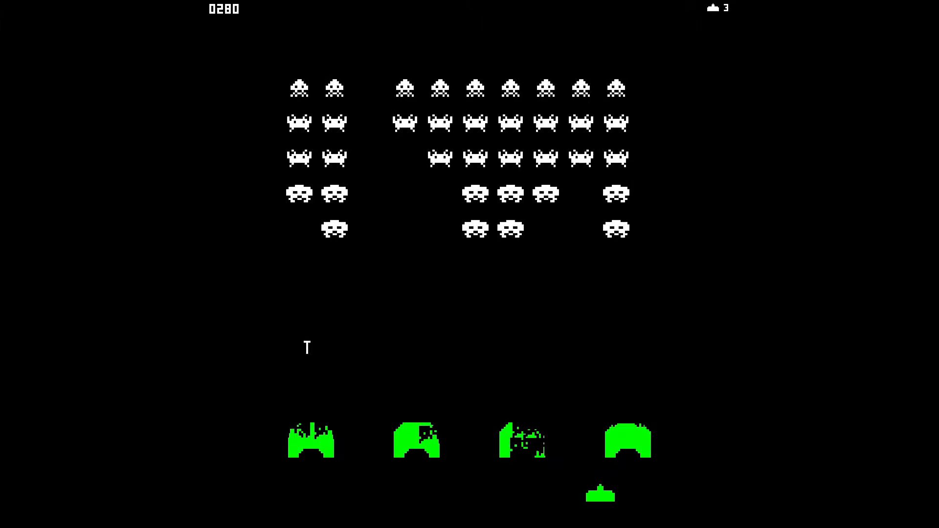
key("space")
key("space")
key("Left")
key("space")
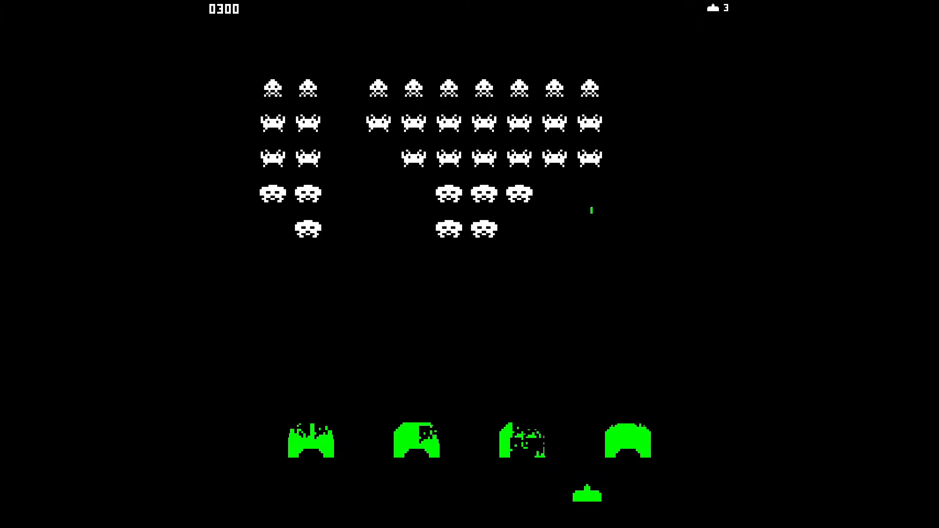
key("space")
key("space")
key("Left")
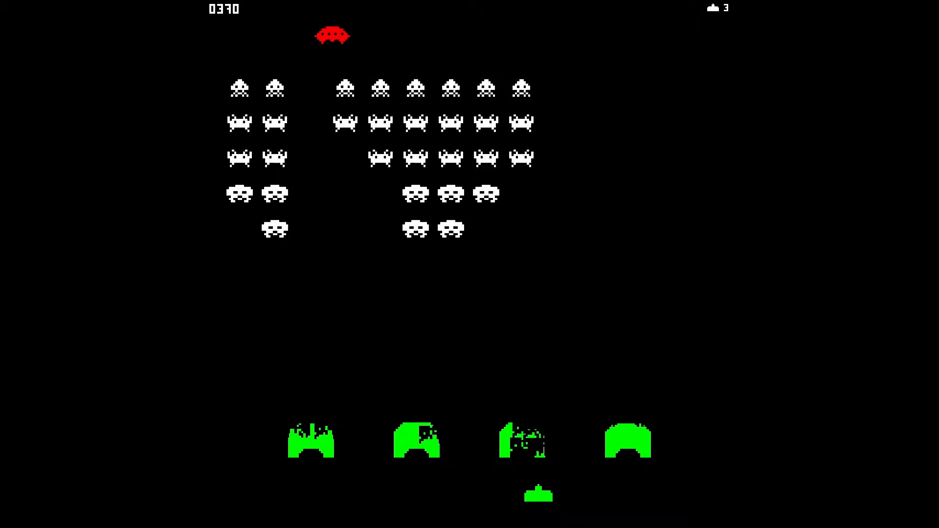
key("space")
key("Left")
key("space")
key("Right")
key("Right")
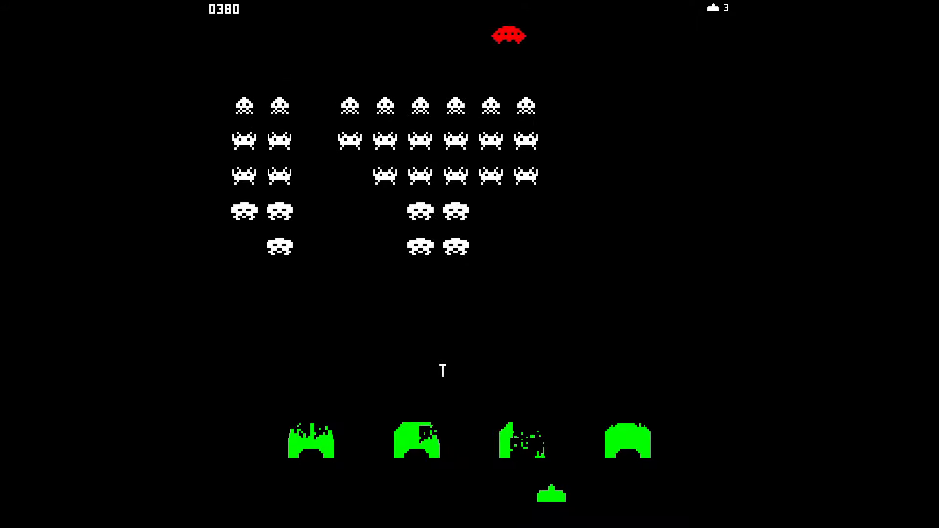
key("space")
key("Left")
key("space")
key("Left")
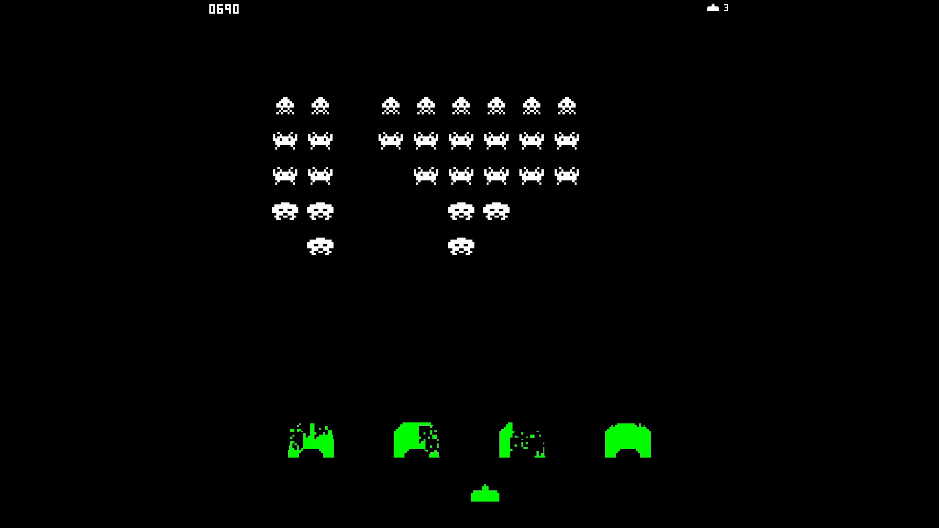
key("space")
key("Right")
key("space")
key("Left")
key("Left")
key("space")
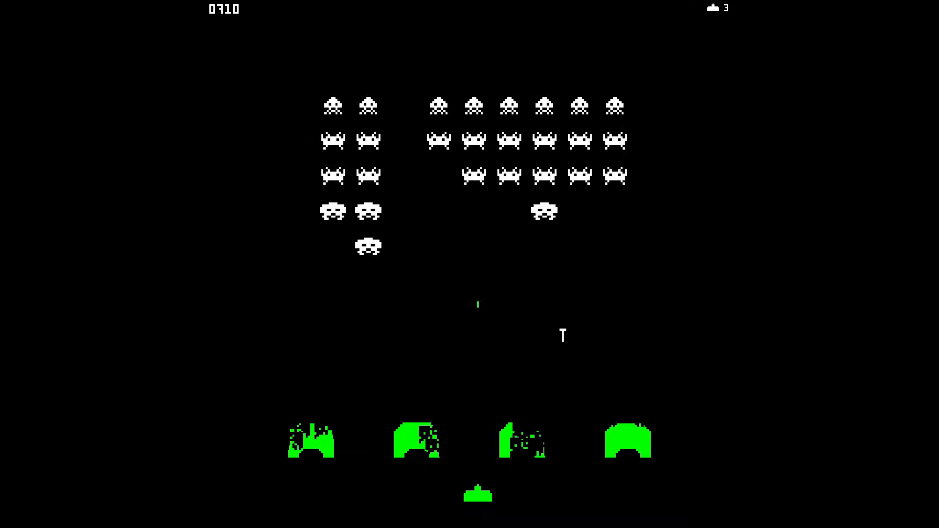
key("Left")
key("space")
key("Left")
key("Left")
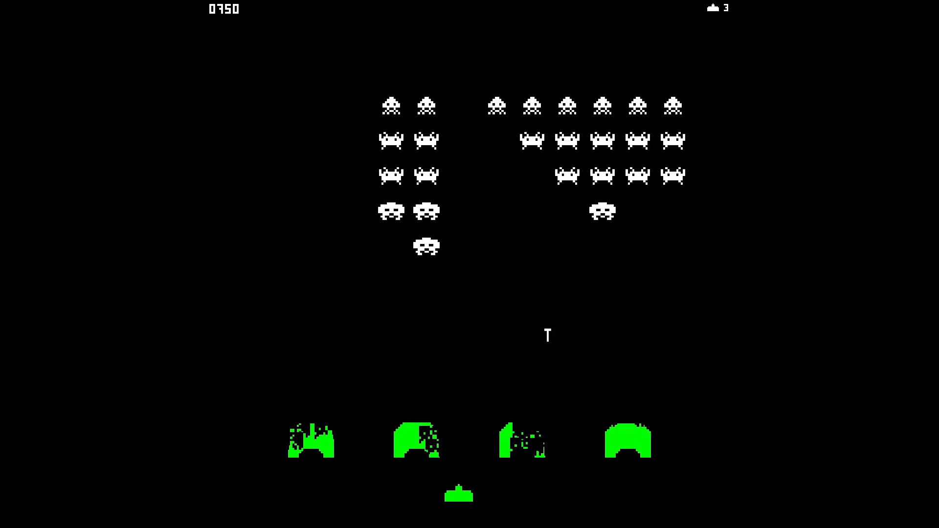
key("space")
key("Right")
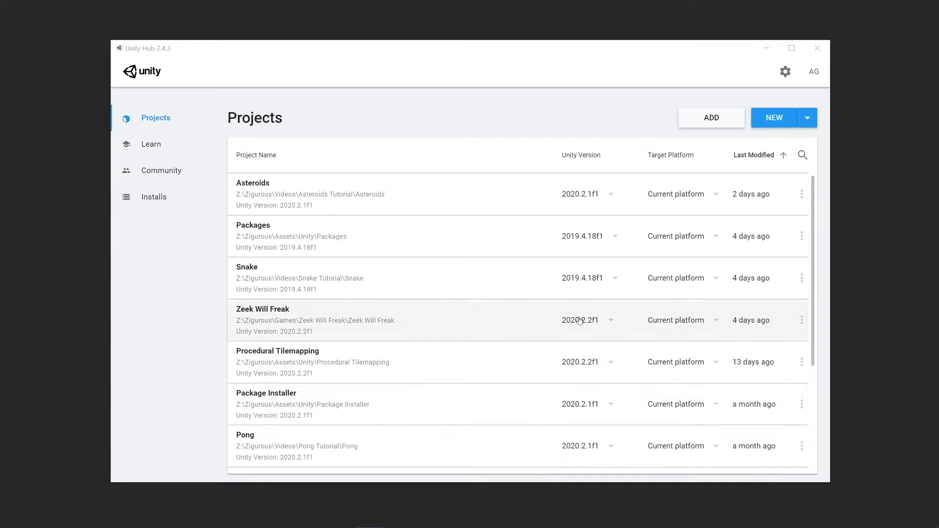
Create a new project named Space Invaders with Unity version 2020.2.2f1, based on the 2D template.
left_click(809, 121)
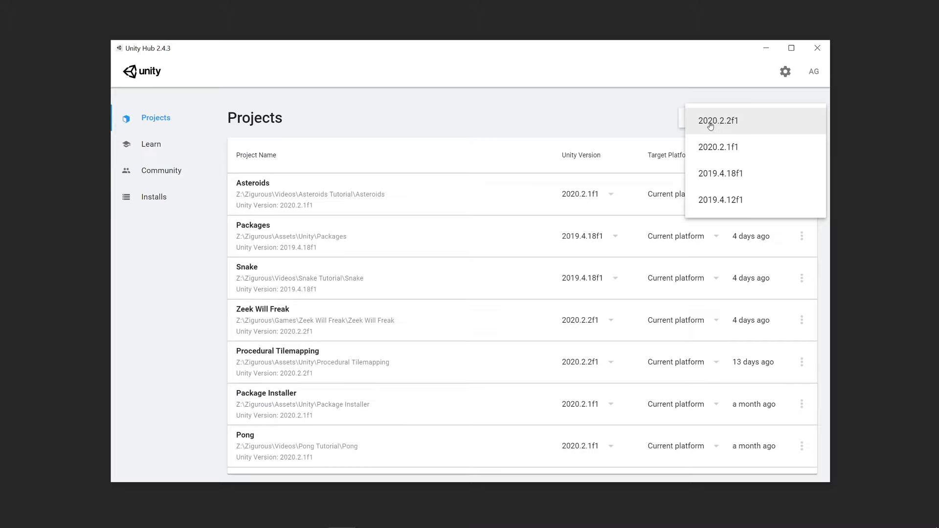
left_click(727, 126)
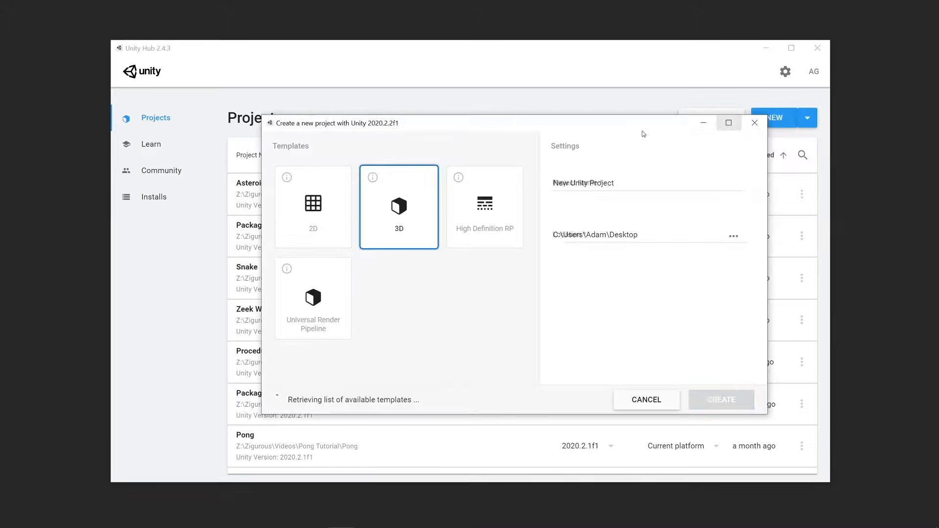
left_click(323, 187)
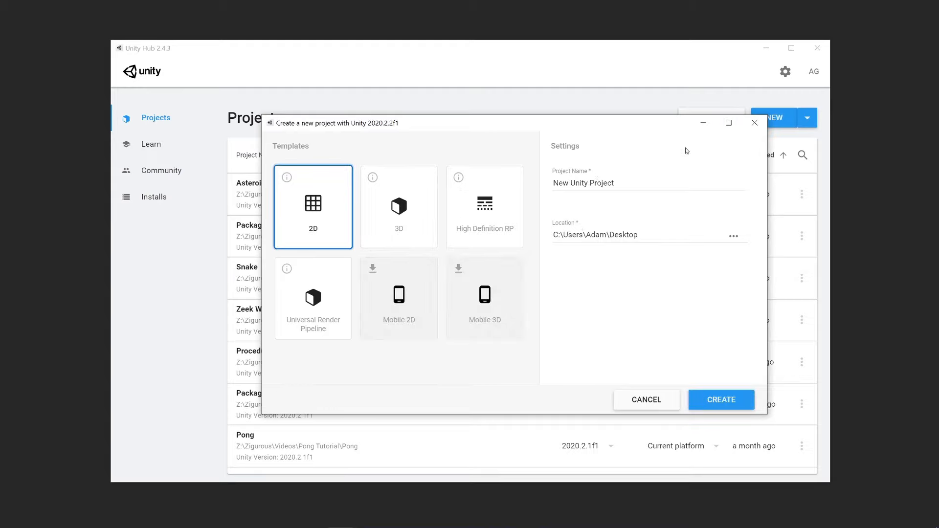
left_click(657, 176)
key("ctrl+a")
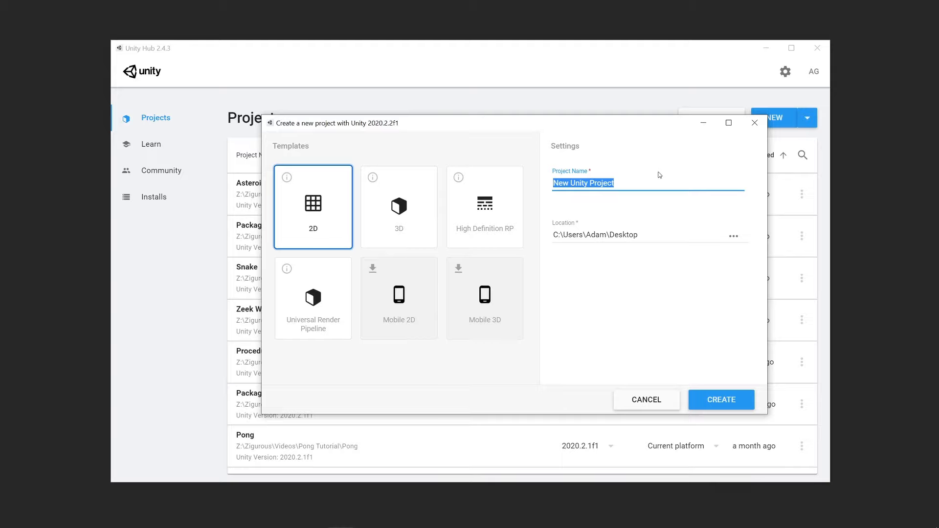
type("Space Invaders")
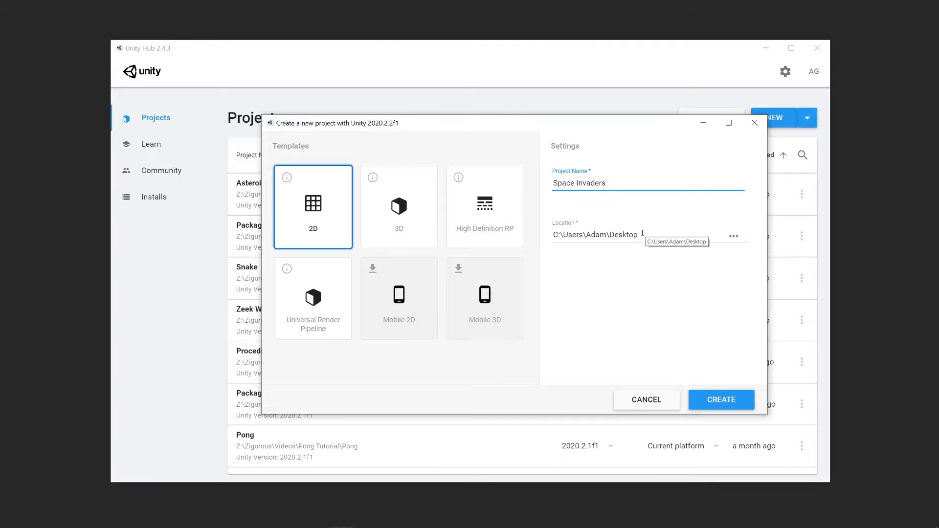
left_click(721, 400)
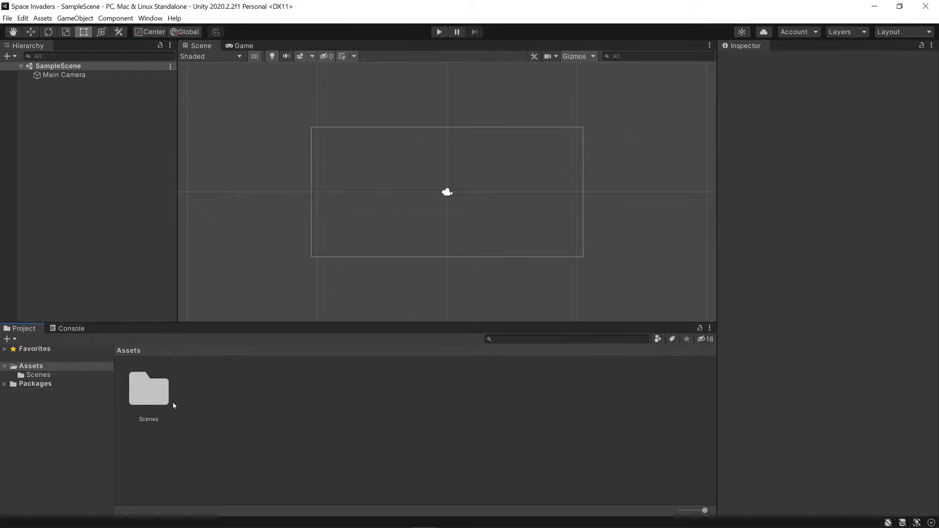
Create a folder named Sprites inside the project's Assets folder.
right_click(228, 402)
mouse_move(330, 137)
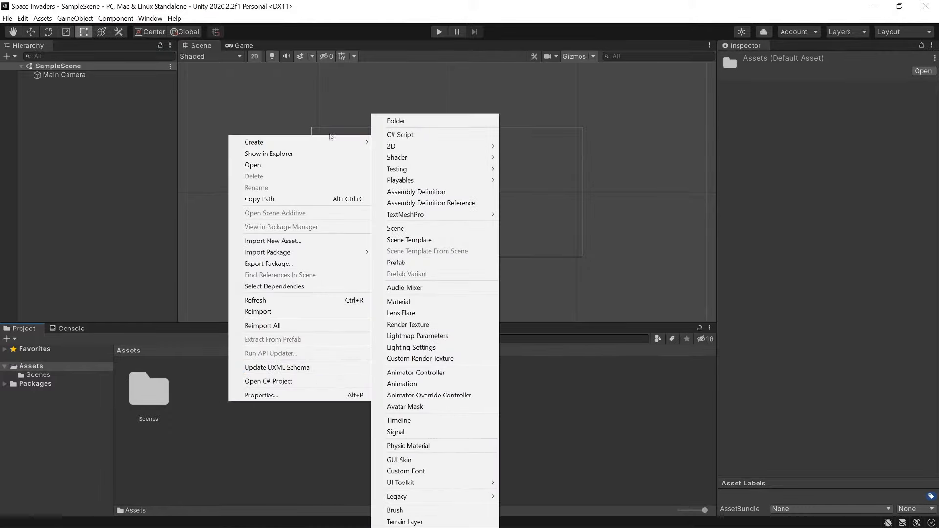
left_click(408, 122)
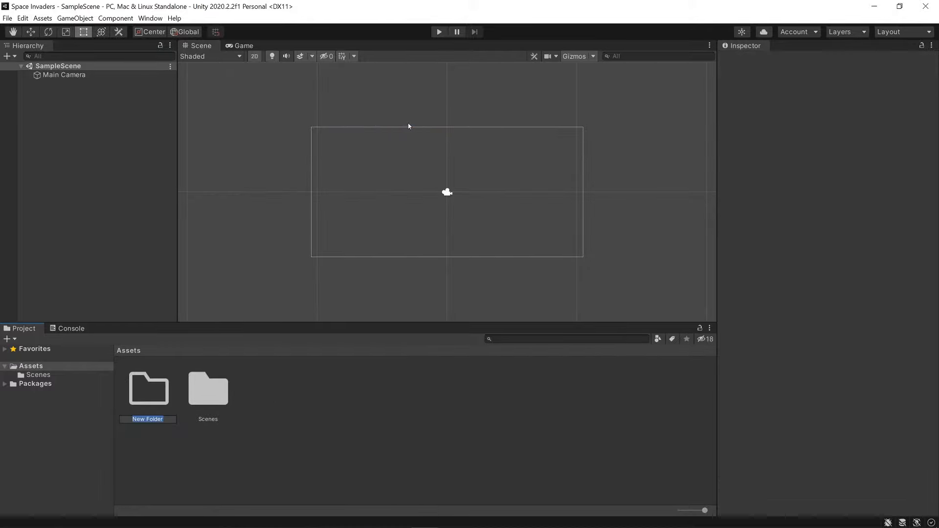
type("Sprites")
key("Return")
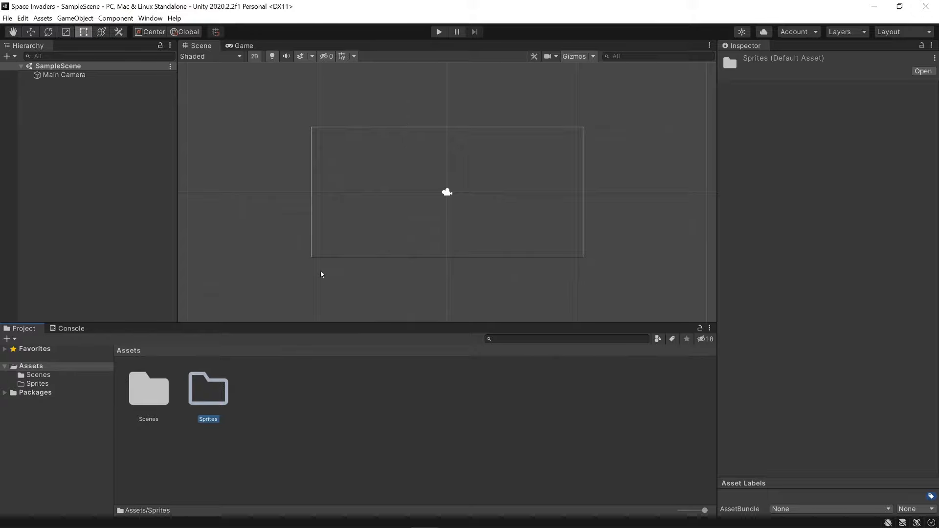
Import the game's sprite images from the file explorer into the Sprites folder and open that folder.
left_click(176, 519)
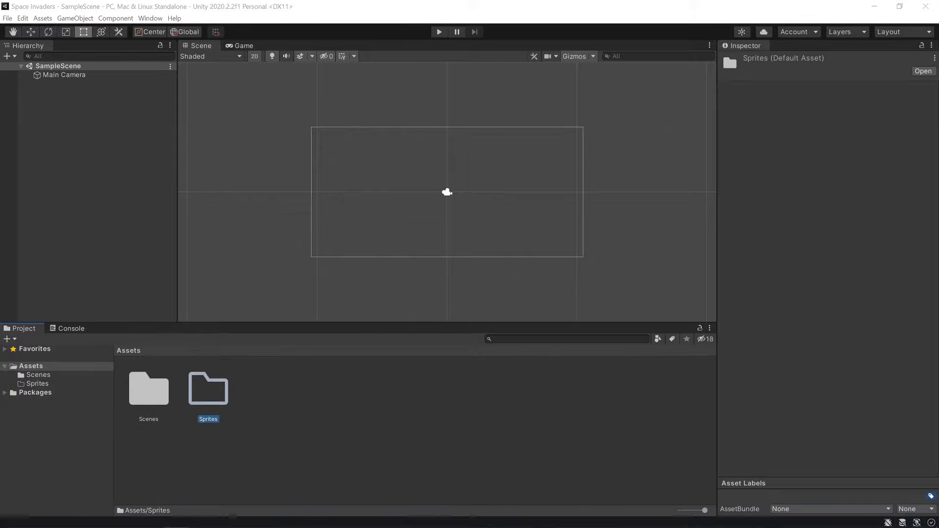
left_click_drag(240, 429, 208, 390)
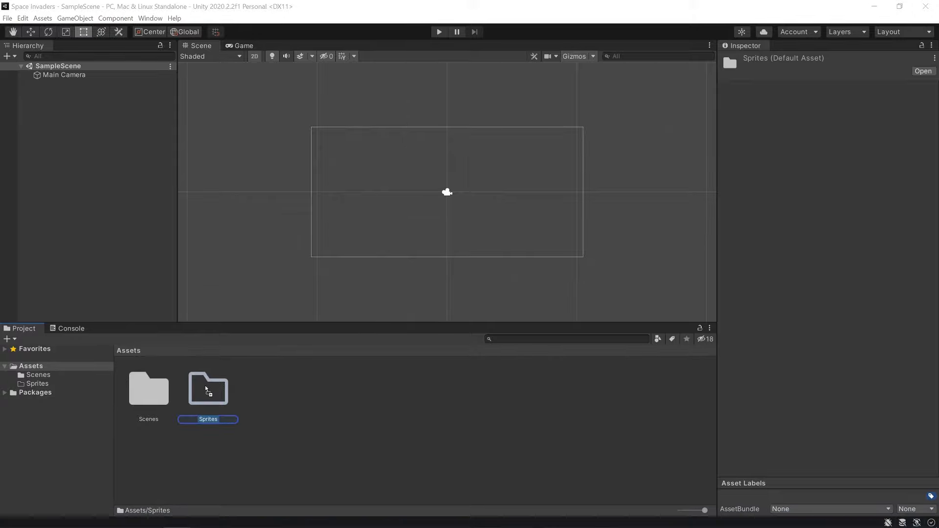
double_click(208, 390)
left_click(458, 474)
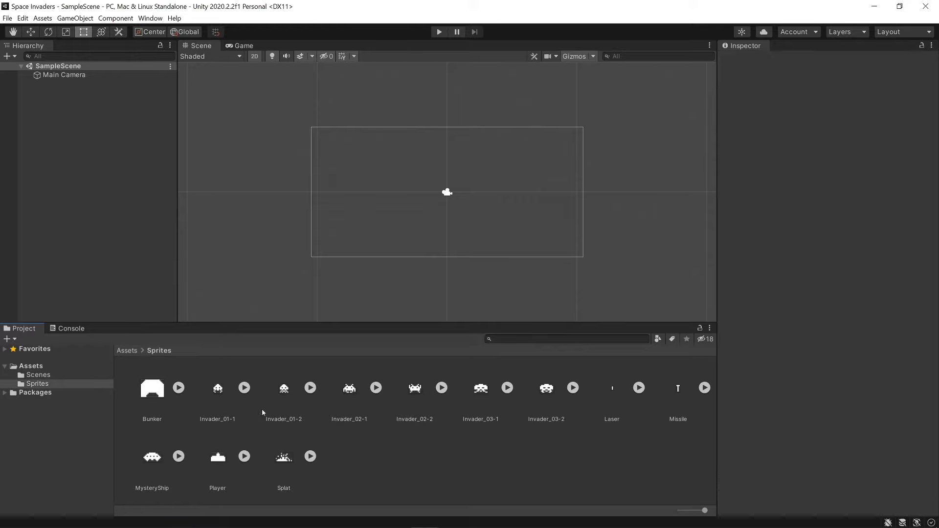
Set Pixels Per Unit to 16 for all the imported sprites and apply the import settings.
left_click(163, 387)
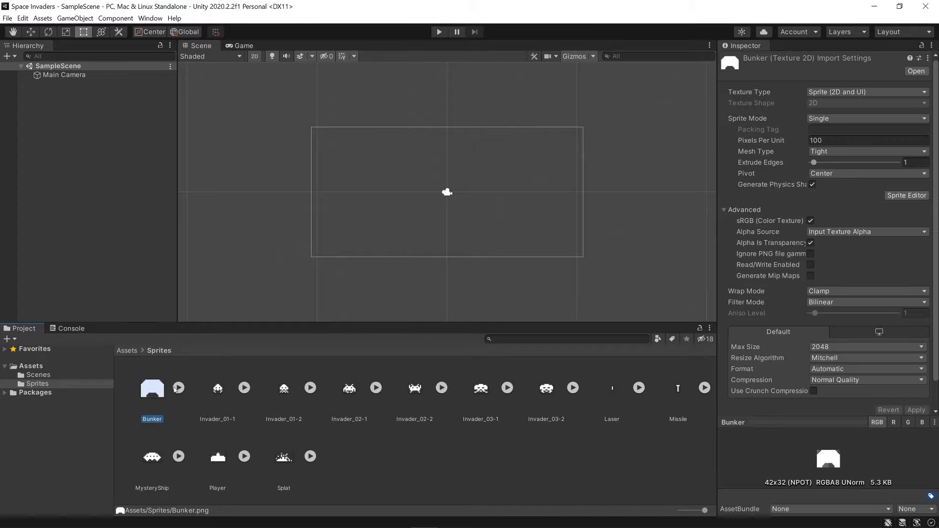
key("ctrl+a")
left_click(369, 457)
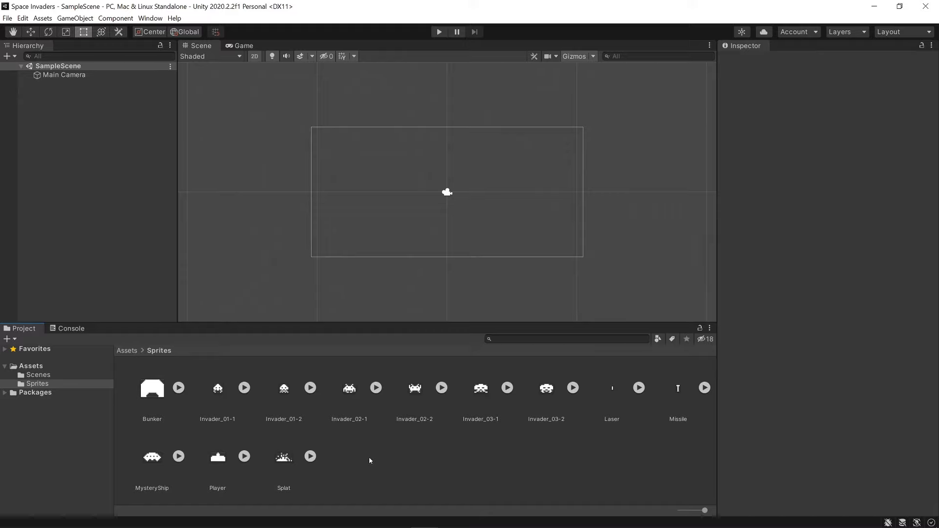
key("ctrl+a")
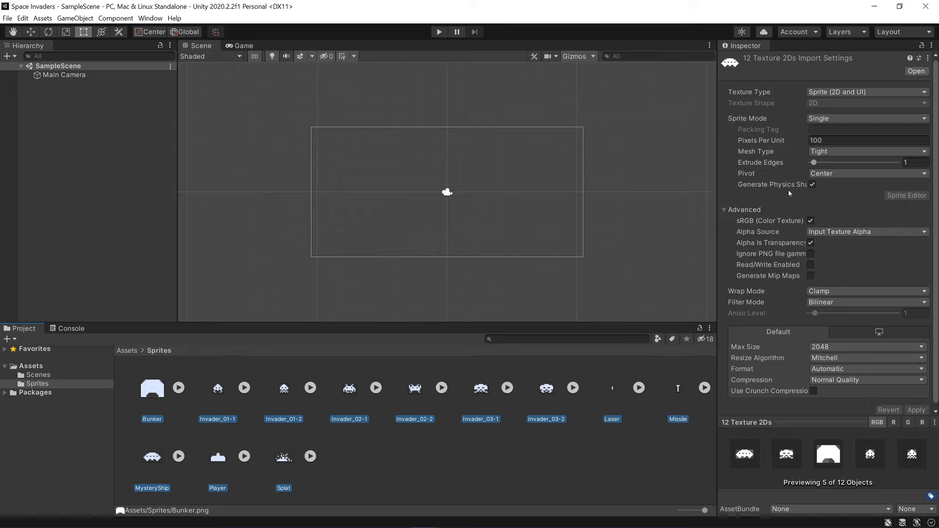
left_click(828, 140)
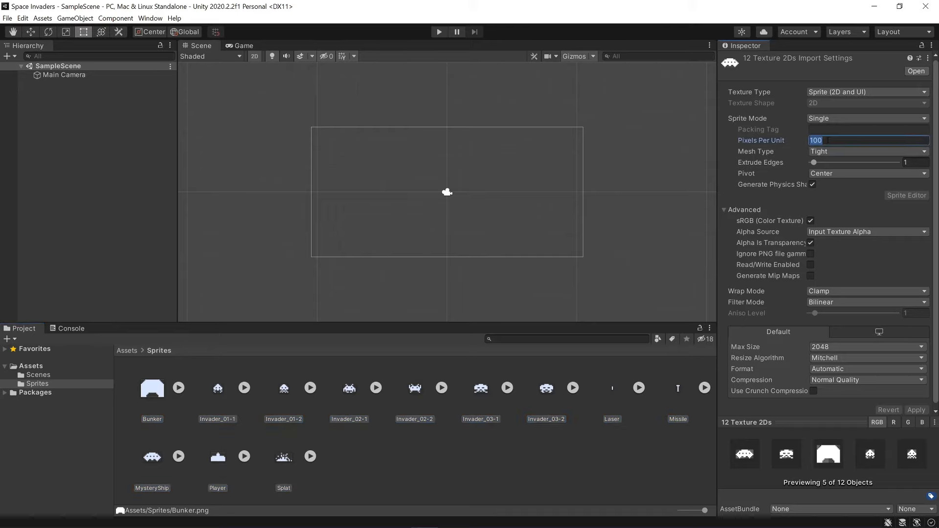
type("16")
left_click(917, 410)
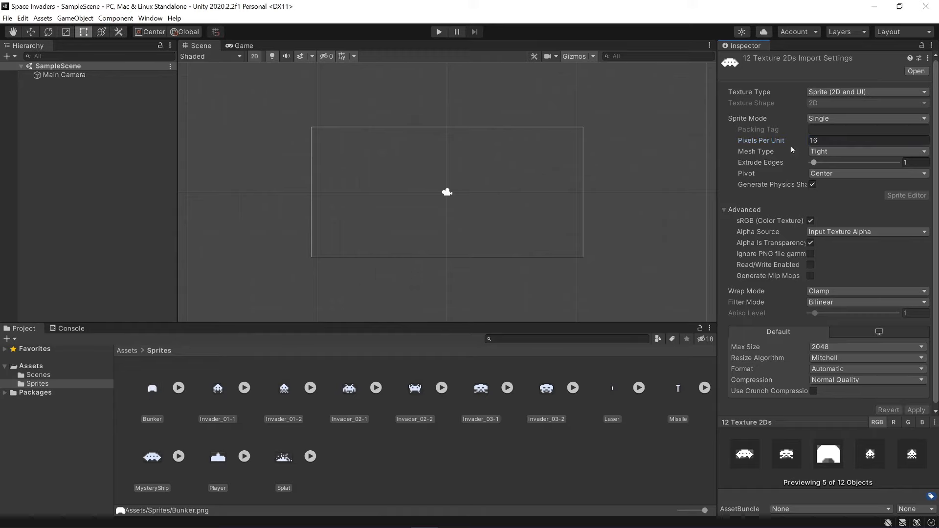
Set the Filter Mode of all selected sprites to Point (no filter) and apply the change.
left_click(827, 140)
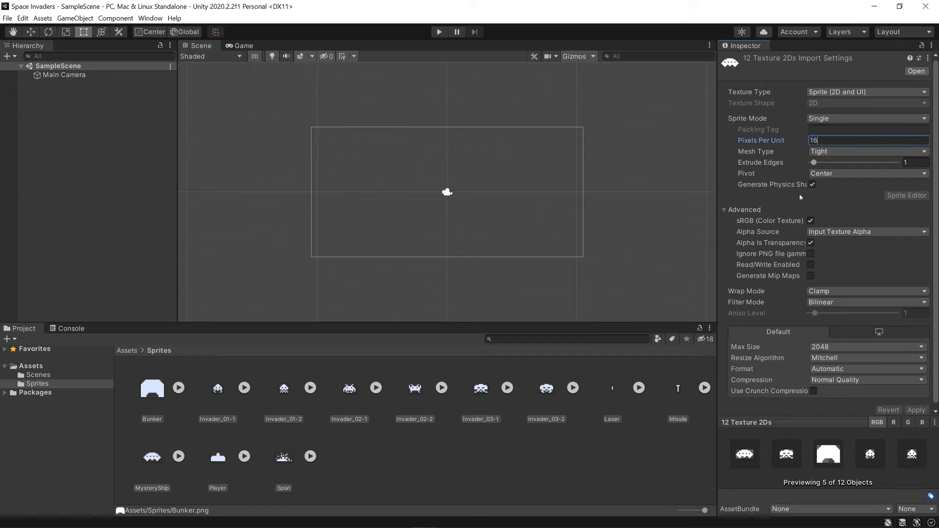
scroll(781, 254, "down", 1)
left_click(817, 298)
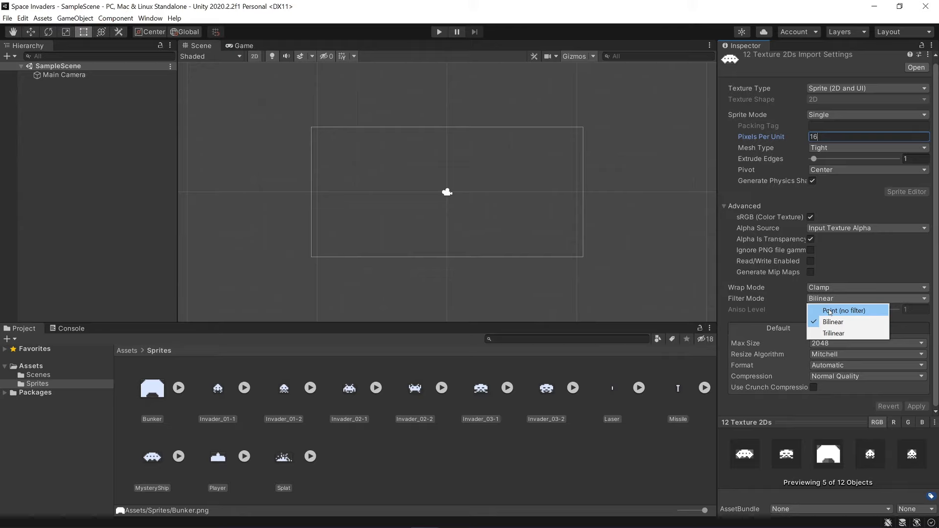
left_click(830, 311)
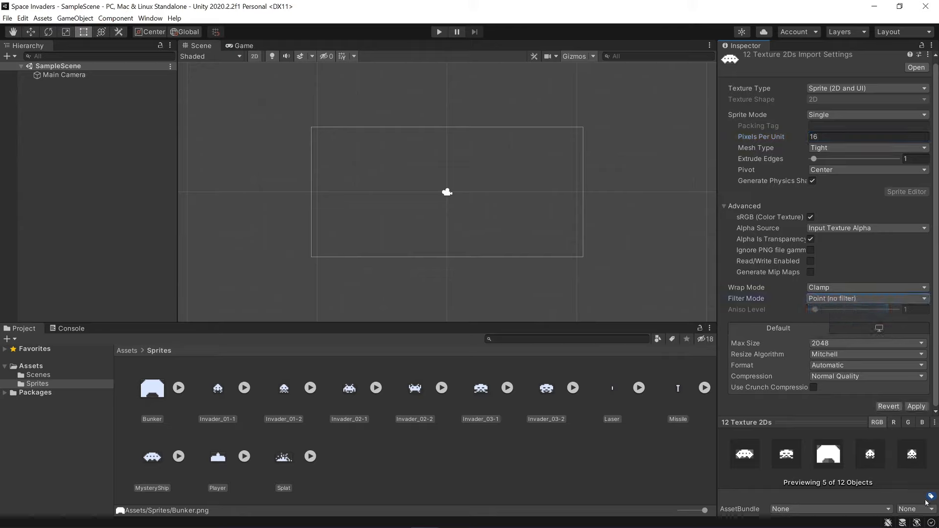
left_click(916, 407)
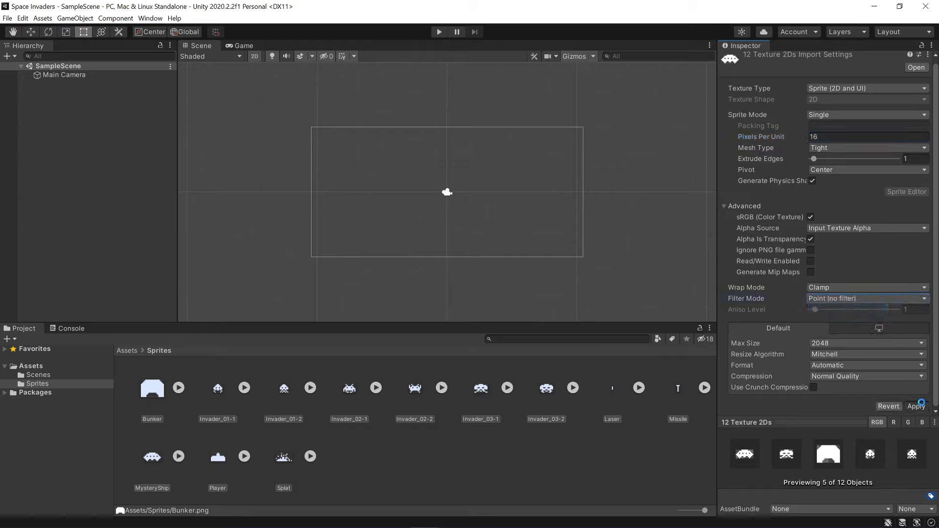
Set Max Size to 64 and Compression to None for all selected sprites and apply the import settings.
left_click(820, 345)
left_click(839, 367)
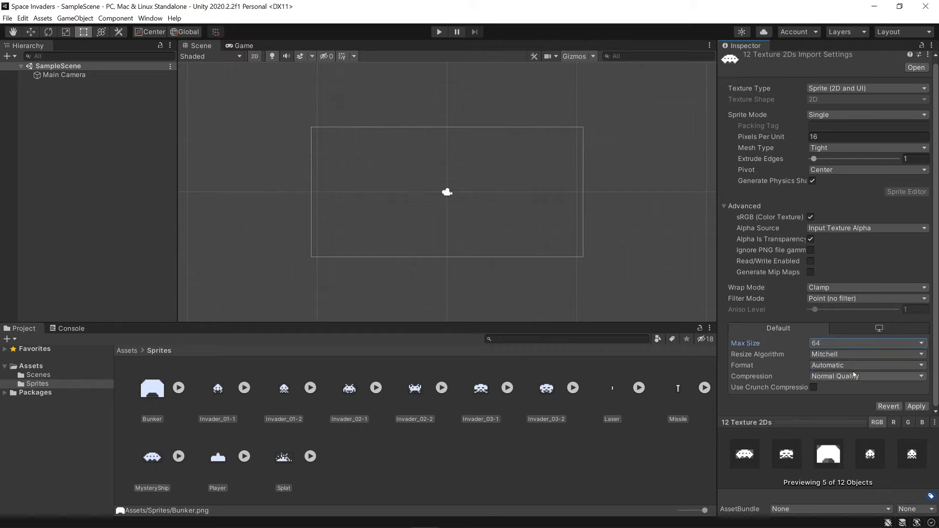
left_click(838, 378)
left_click(838, 388)
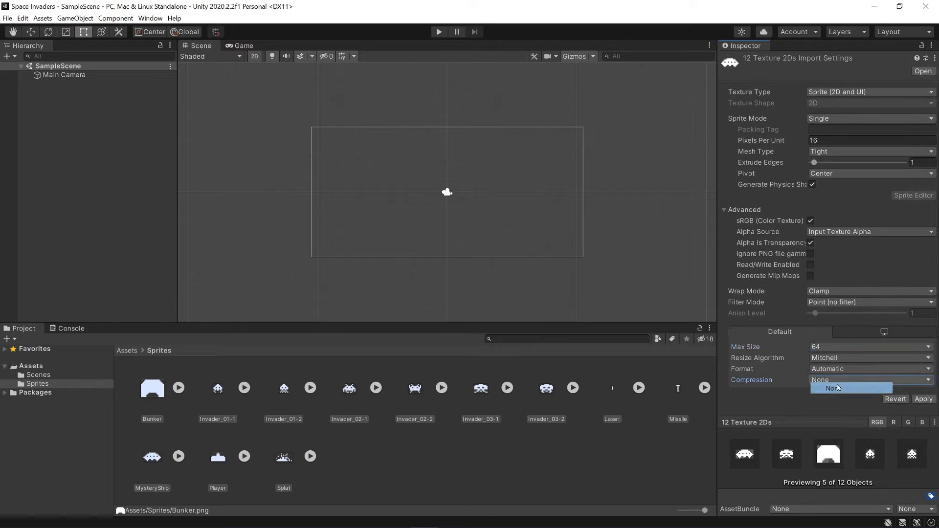
left_click(923, 400)
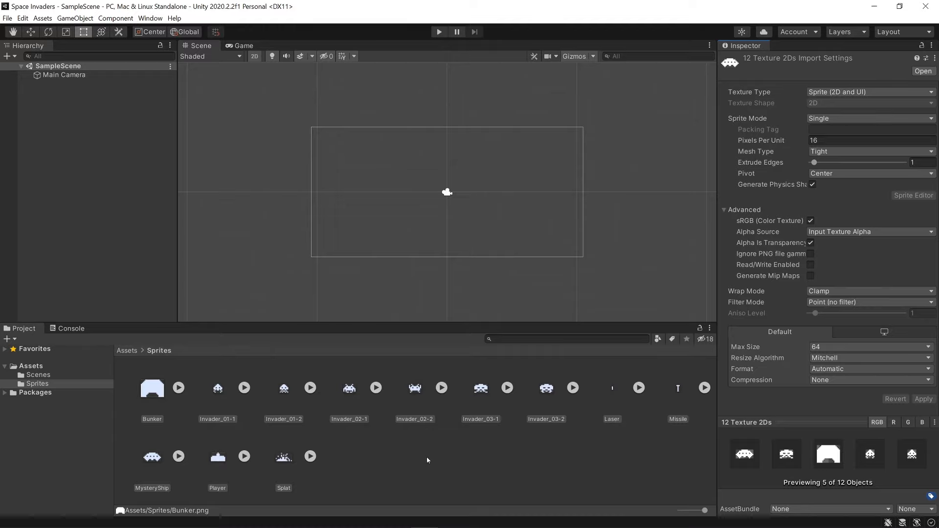
left_click(409, 461)
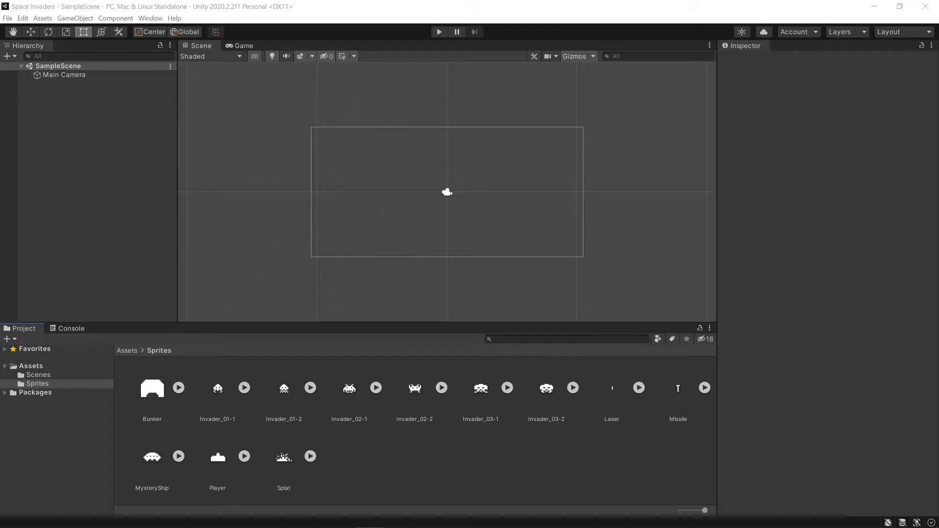
Rename the SampleScene asset in the Scenes folder to SpaceInvaders and reload the scene.
left_click(77, 377)
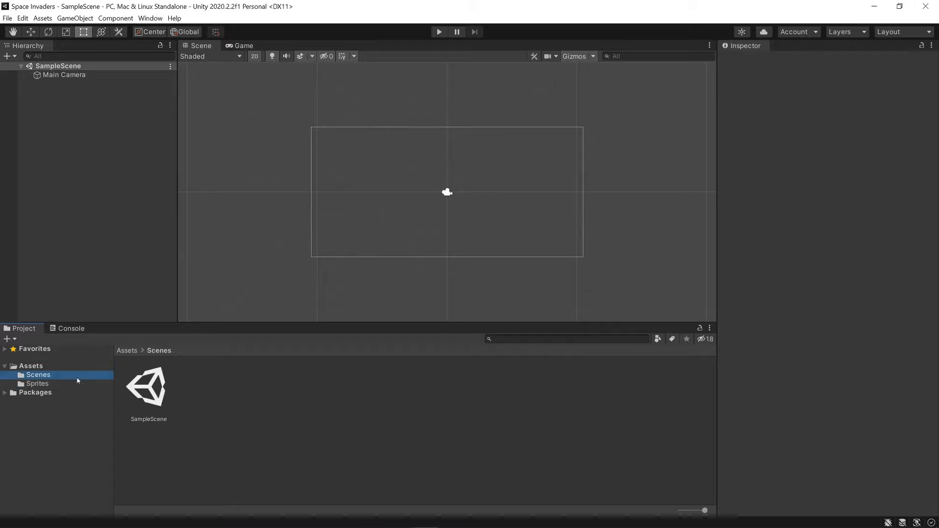
left_click(149, 390)
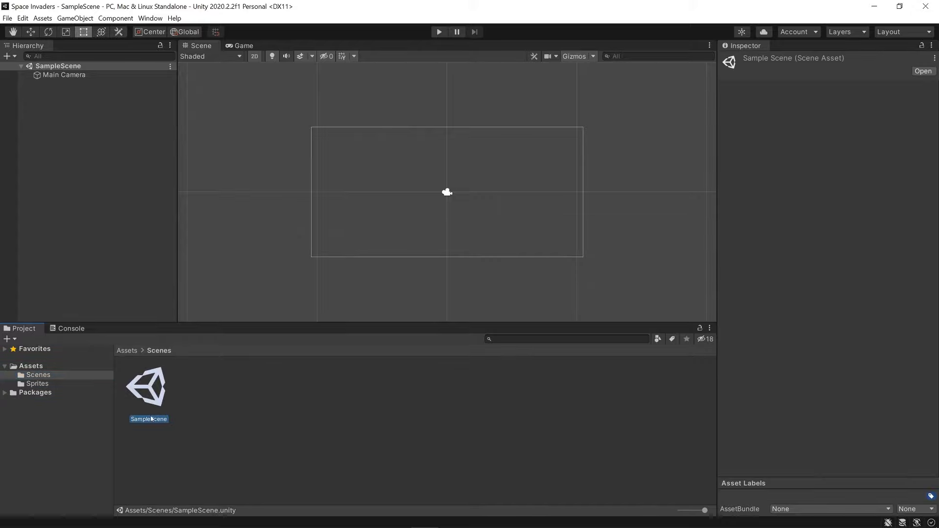
left_click(150, 419)
type("Space")
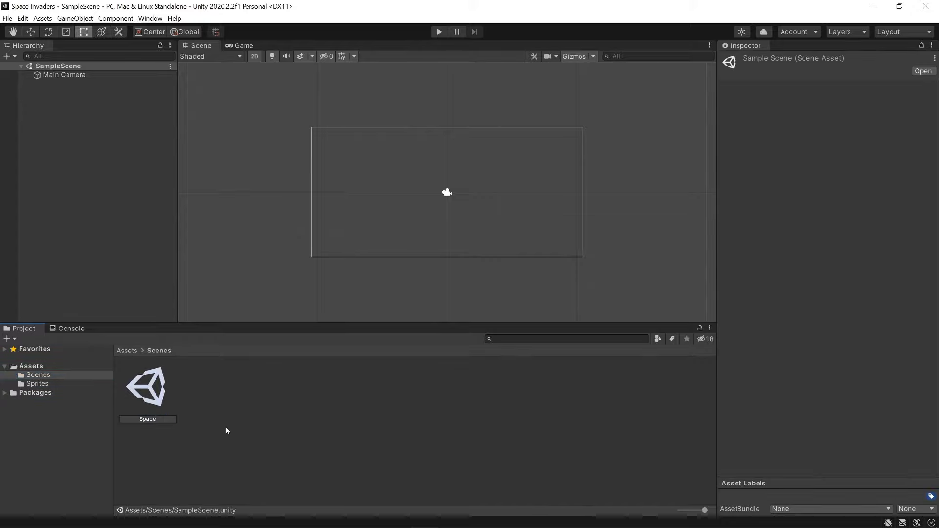
type("Invaders")
key("Return")
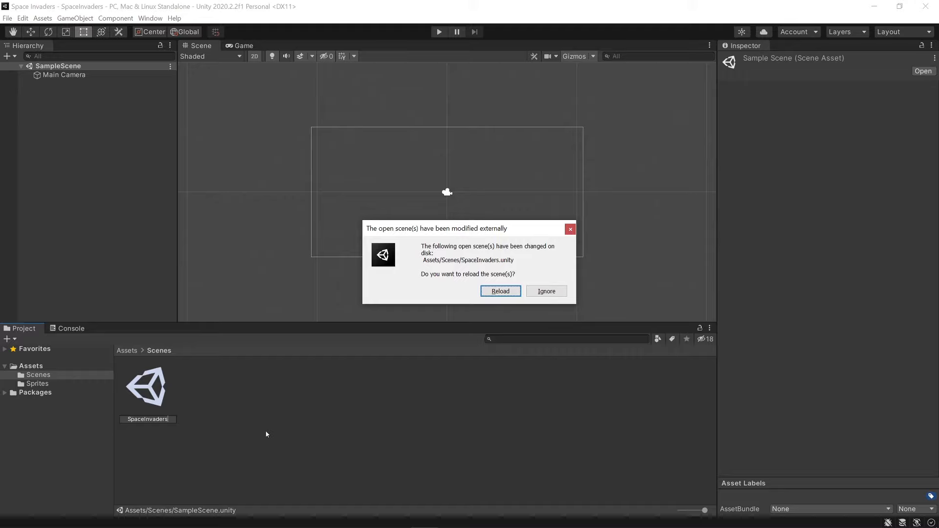
left_click(500, 292)
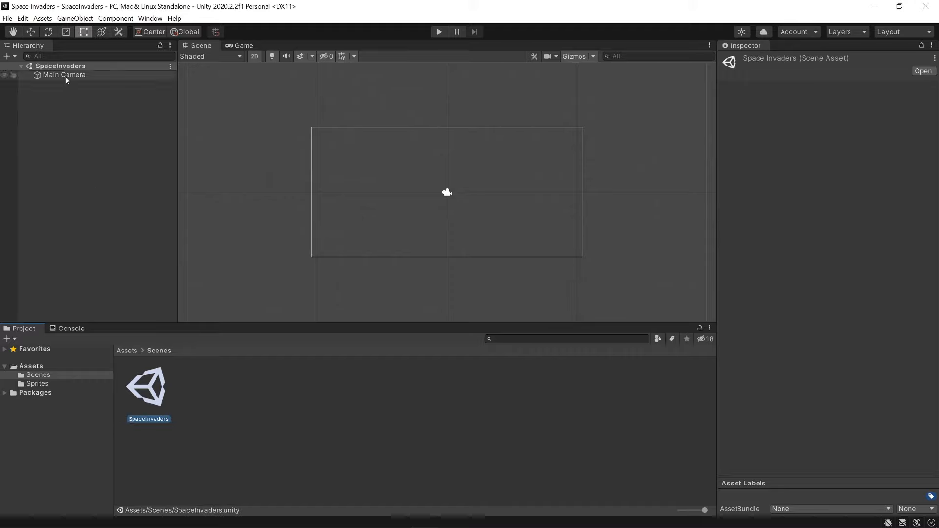
Show the Game view and set the Main Camera's background color to black.
left_click(53, 76)
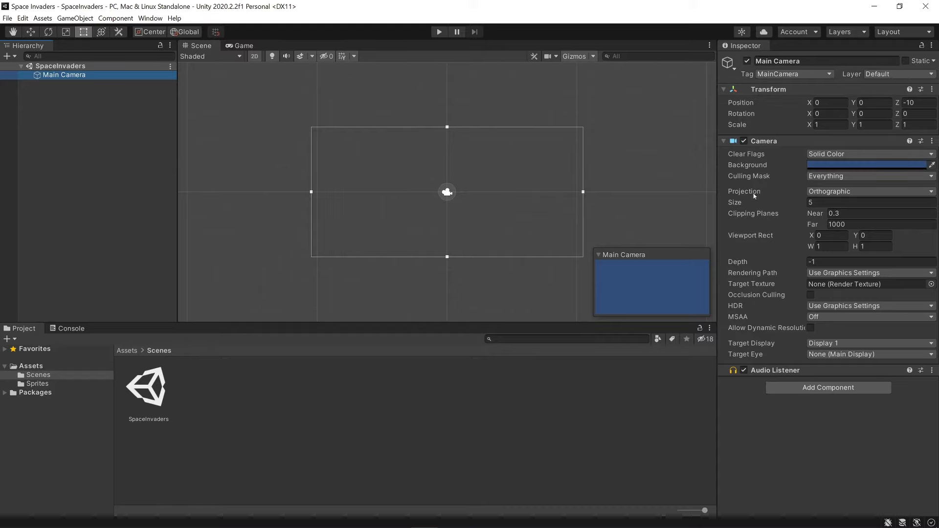
left_click(235, 46)
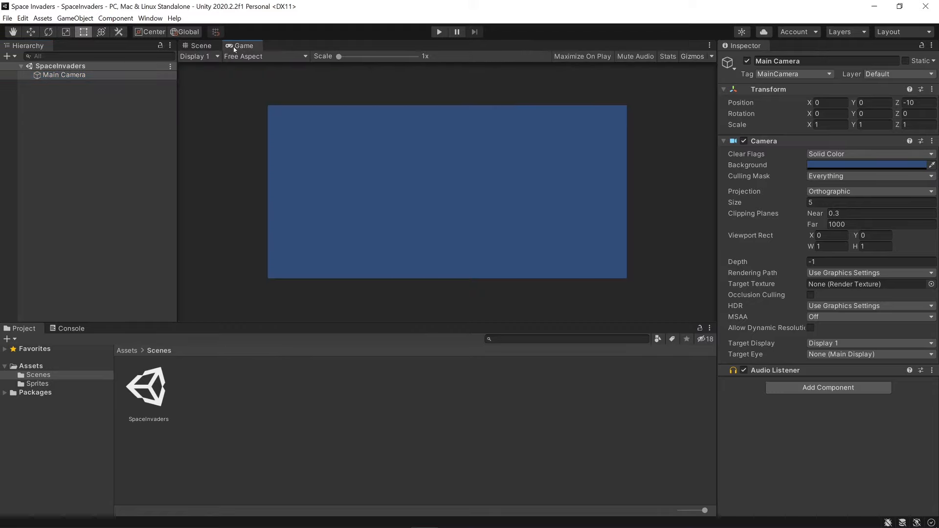
left_click(810, 165)
left_click_drag(863, 230, 835, 277)
left_click(929, 157)
Set the Main Camera's orthographic size to 15 and save the scene.
left_click(808, 203)
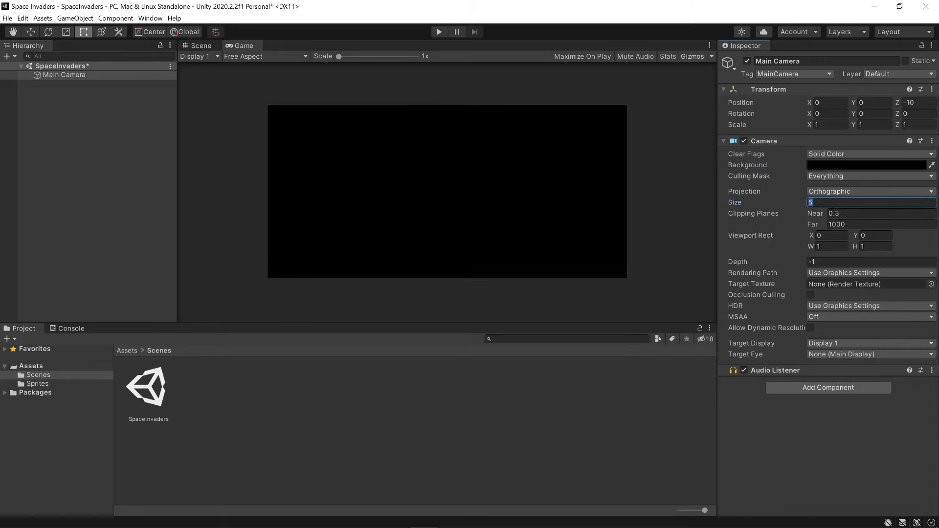
type("15")
key("ctrl+s")
Place the Invader_01-1 sprite in the scene as a test and try a Main Camera size of 5.
left_click(37, 384)
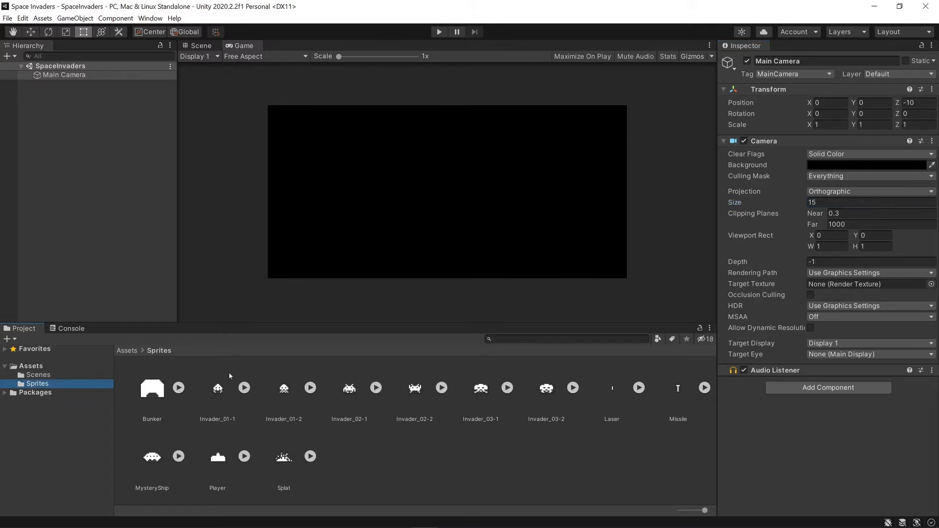
left_click_drag(217, 388, 117, 155)
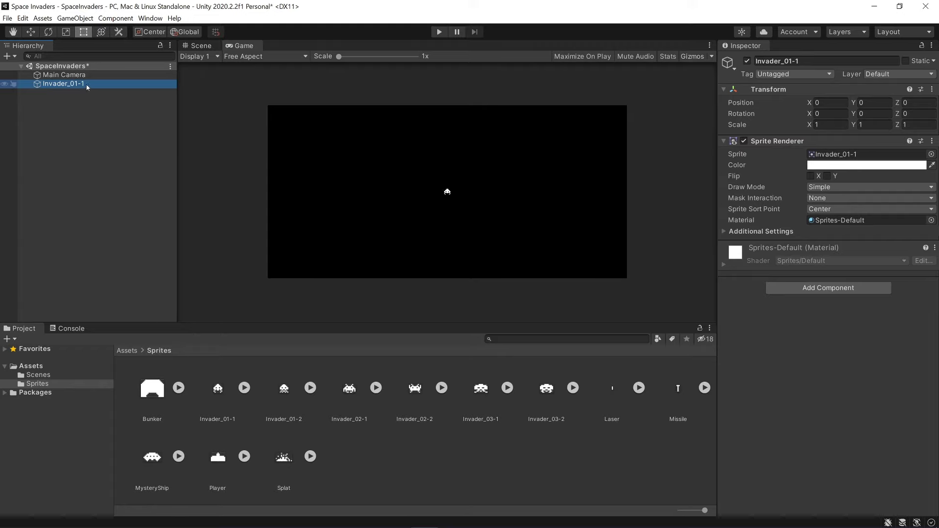
left_click(64, 75)
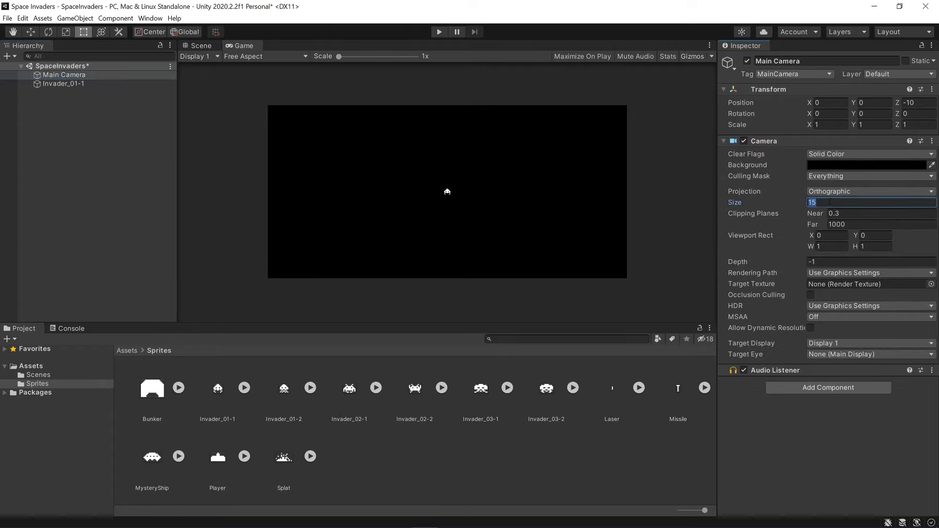
type("5")
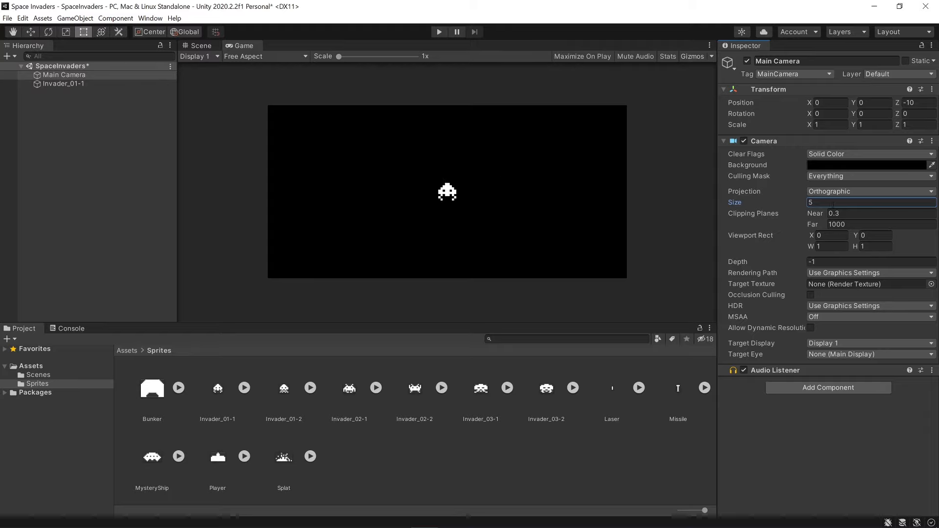
Return the Main Camera's size to 15 and remove the test invader from the scene.
left_click_drag(827, 203, 790, 204)
type("15")
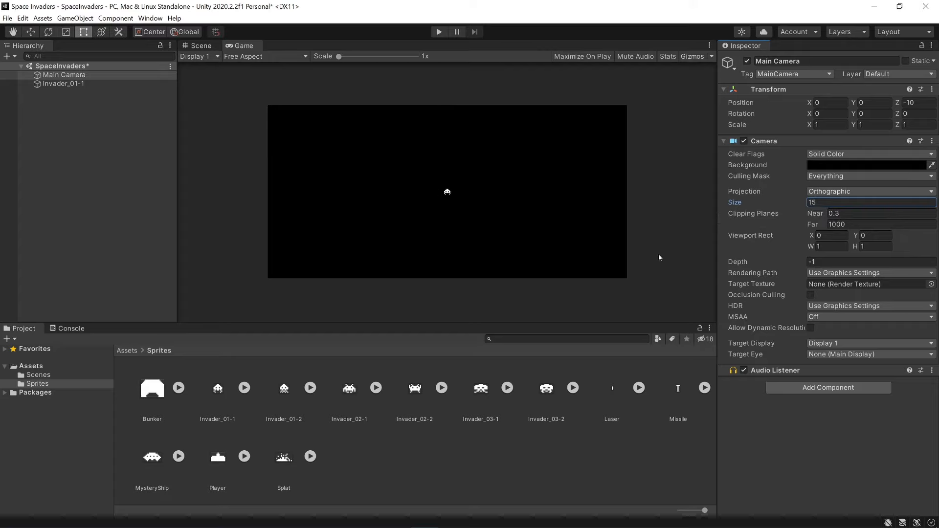
left_click(64, 85)
key("ctrl+z")
key("ctrl+z")
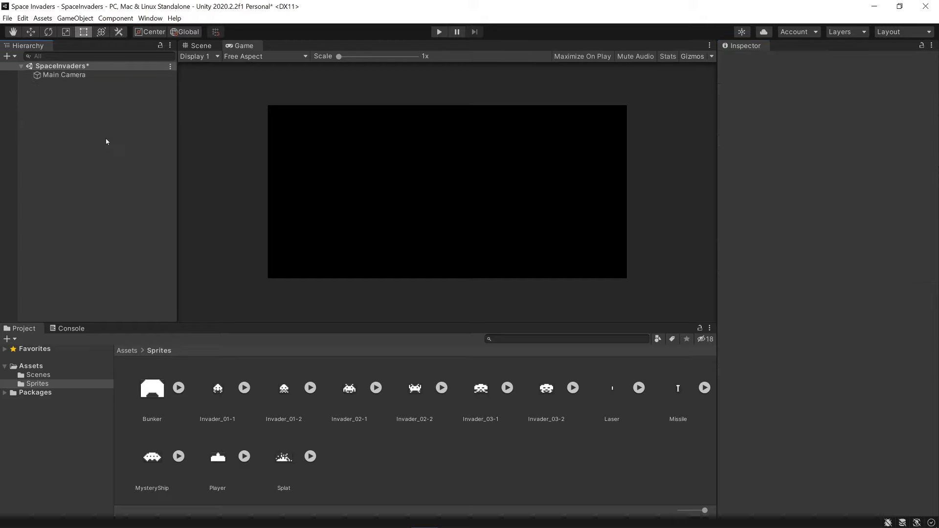
left_click(244, 57)
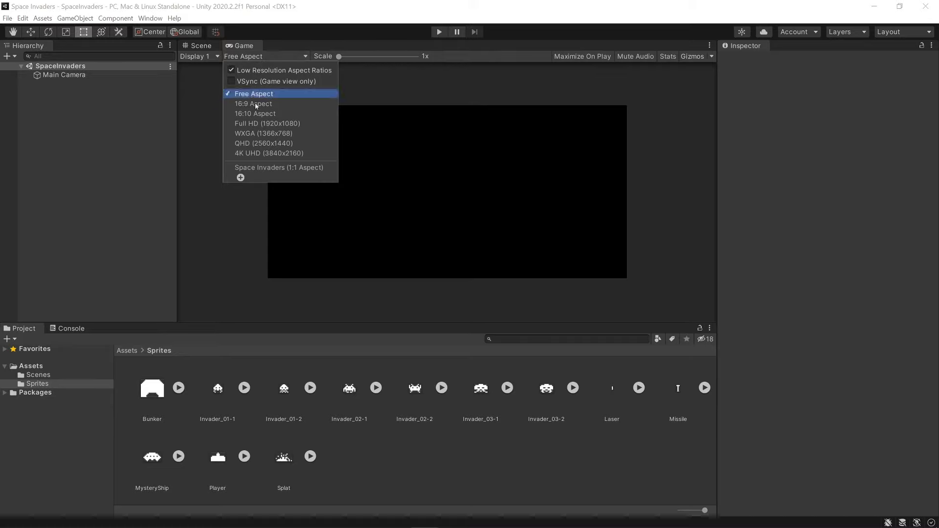
left_click(241, 178)
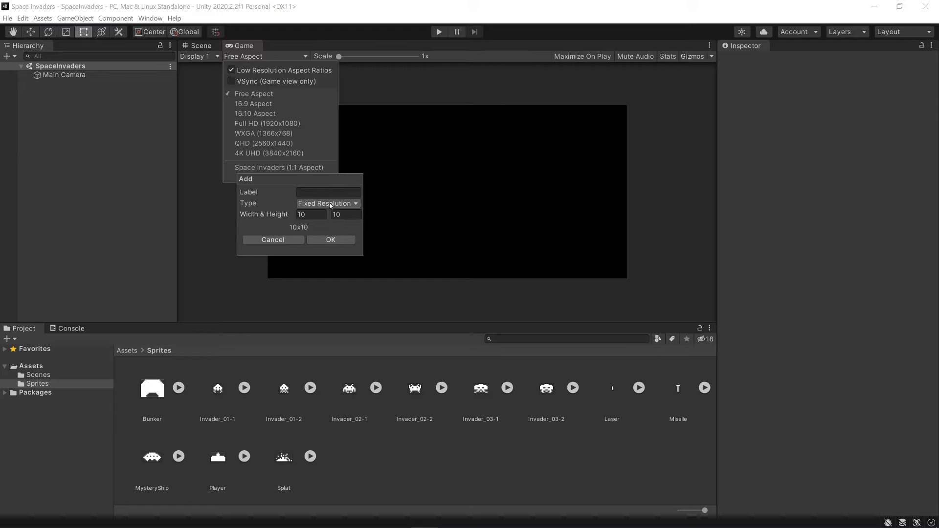
left_click(315, 193)
left_click(325, 204)
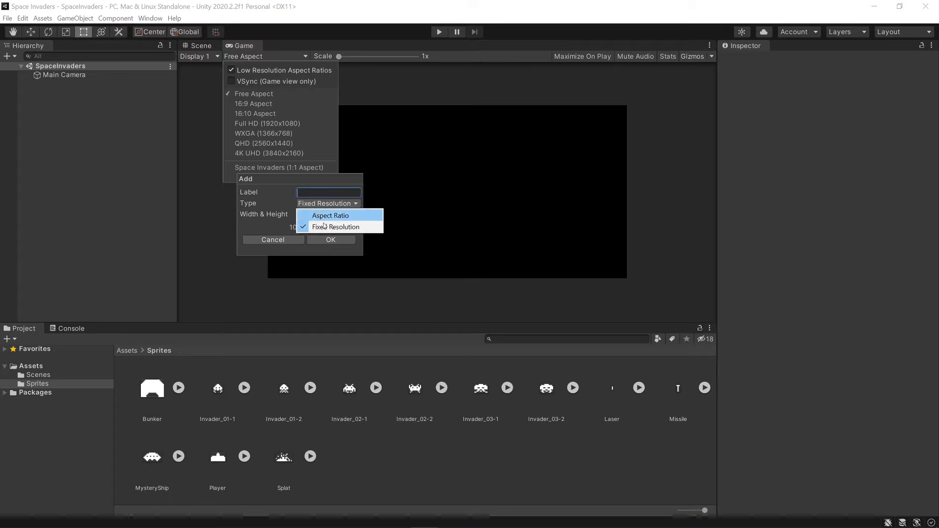
left_click(324, 218)
left_click(320, 215)
type("1")
key("Tab")
type("1")
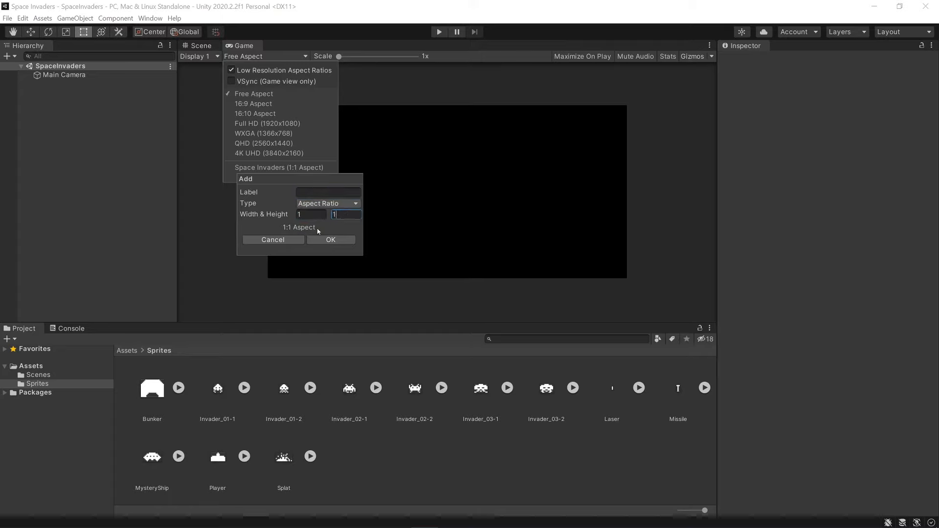
left_click(273, 240)
Set the Game view to the Space Invaders (1:1 Aspect) preset and turn off Low Resolution Aspect Ratios.
left_click(289, 168)
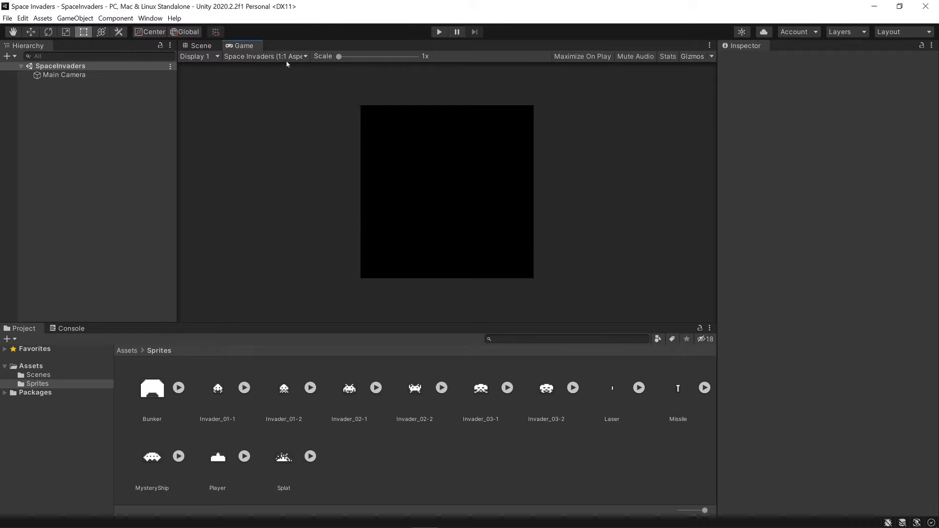
left_click(267, 56)
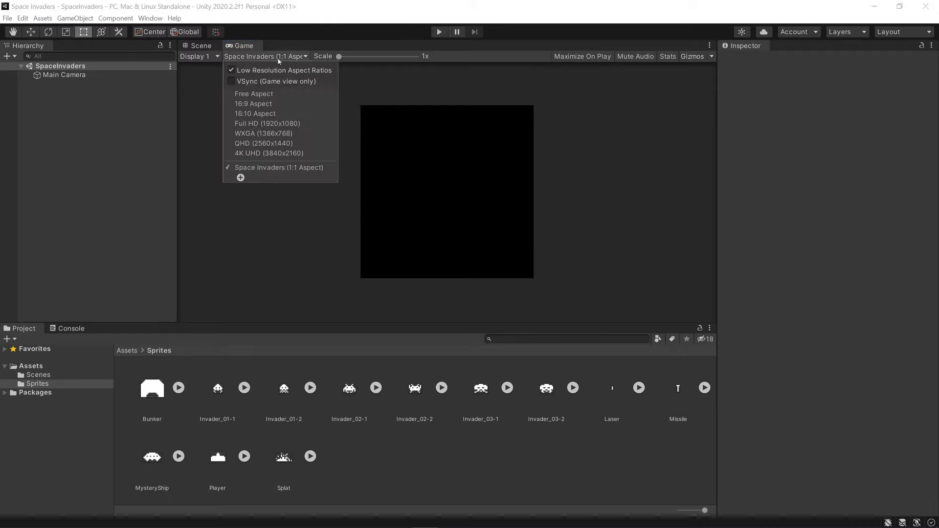
left_click(232, 71)
left_click(504, 240)
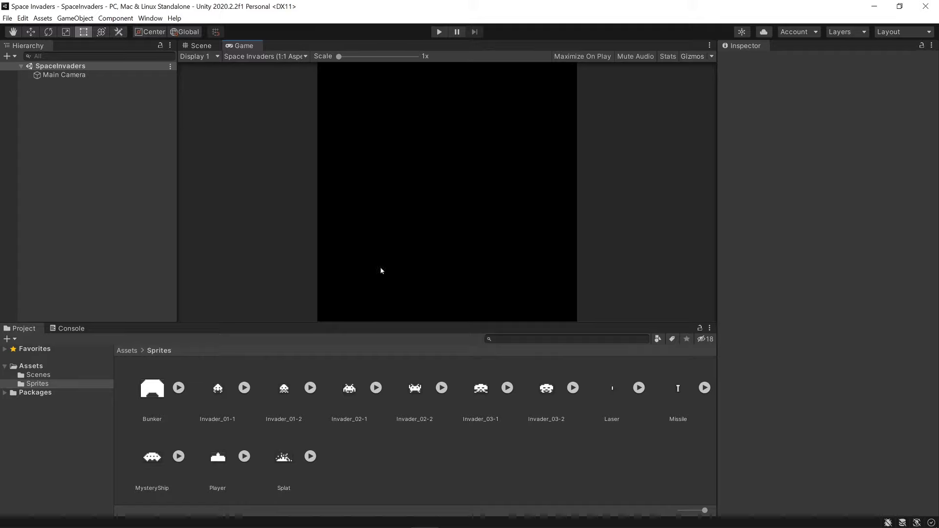
left_click_drag(405, 322, 402, 418)
key("q")
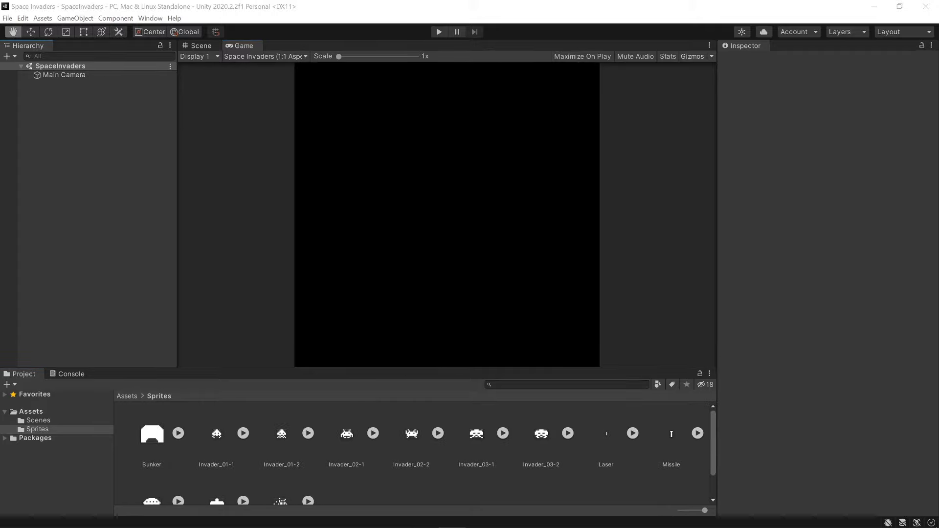
Add the Player sprite from the Sprites folder to the SpaceInvaders scene as a game object.
scroll(147, 430, "down", 1)
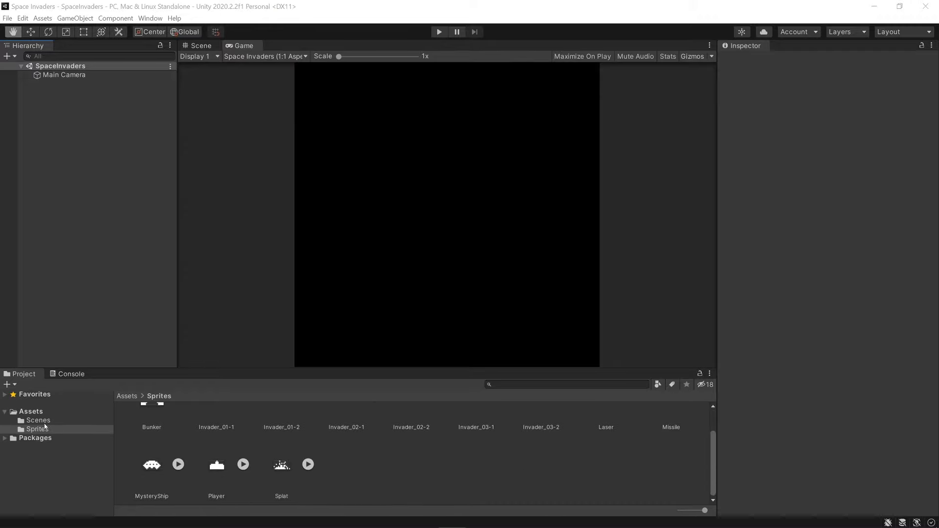
left_click(219, 470)
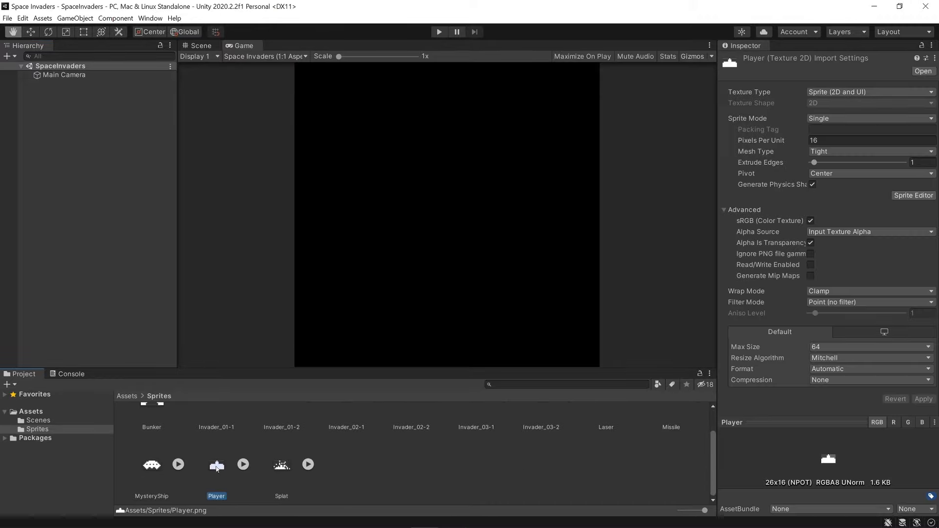
left_click_drag(219, 470, 99, 173)
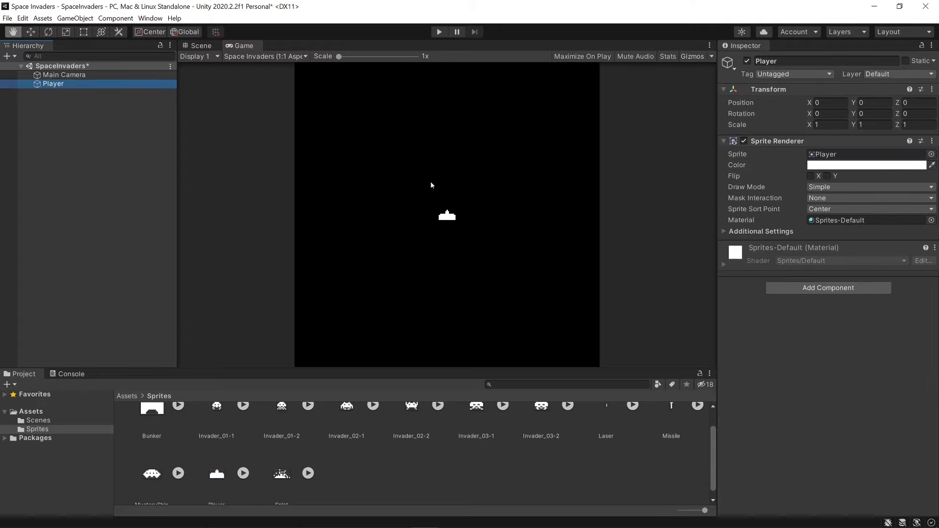
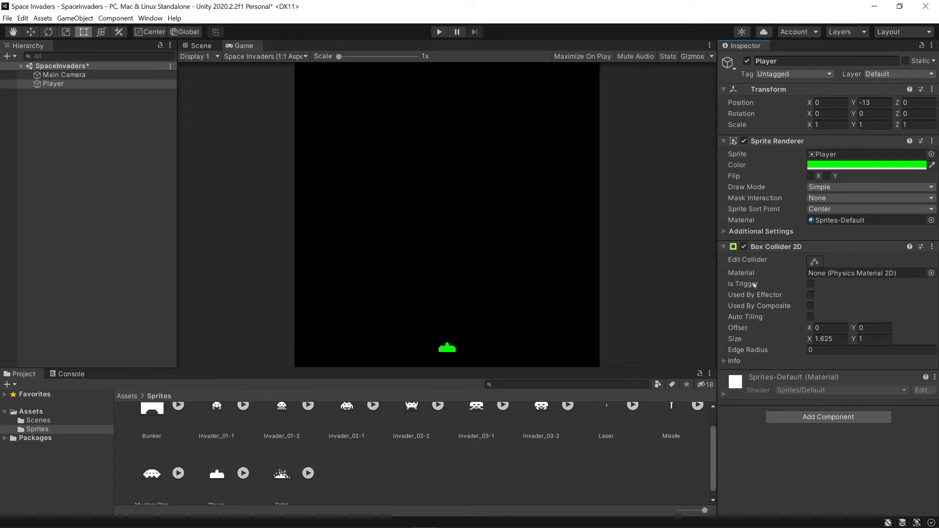
Make the Player's Box Collider 2D a trigger.
left_click(811, 284)
Try different sizes for the Player's box collider in the Scene view, undo the changes and return to the Game view.
left_click(200, 46)
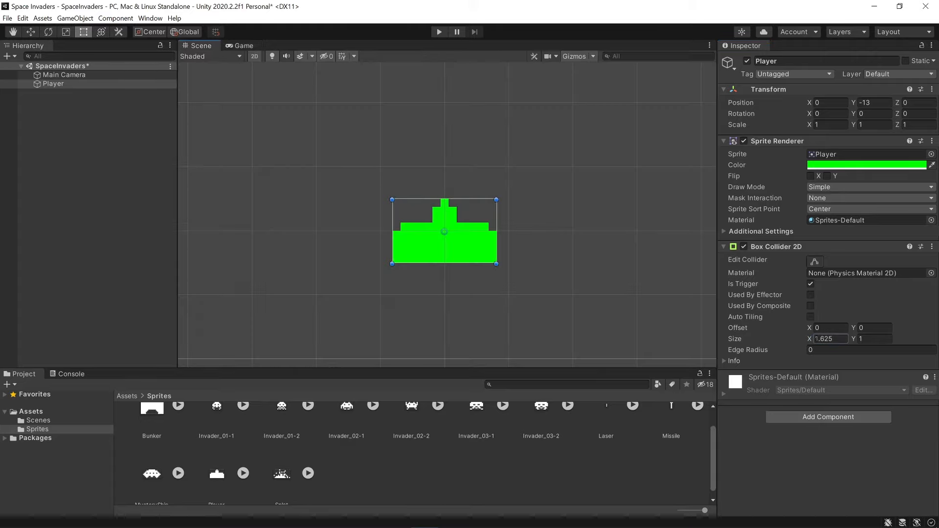
left_click(818, 338)
type("1.95")
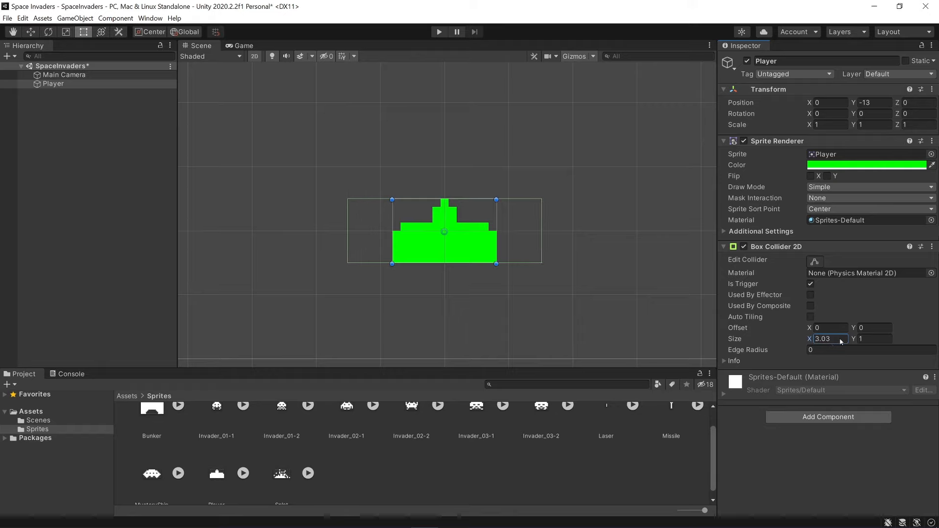
left_click_drag(822, 342, 875, 339)
key("ctrl+z")
key("ctrl+z")
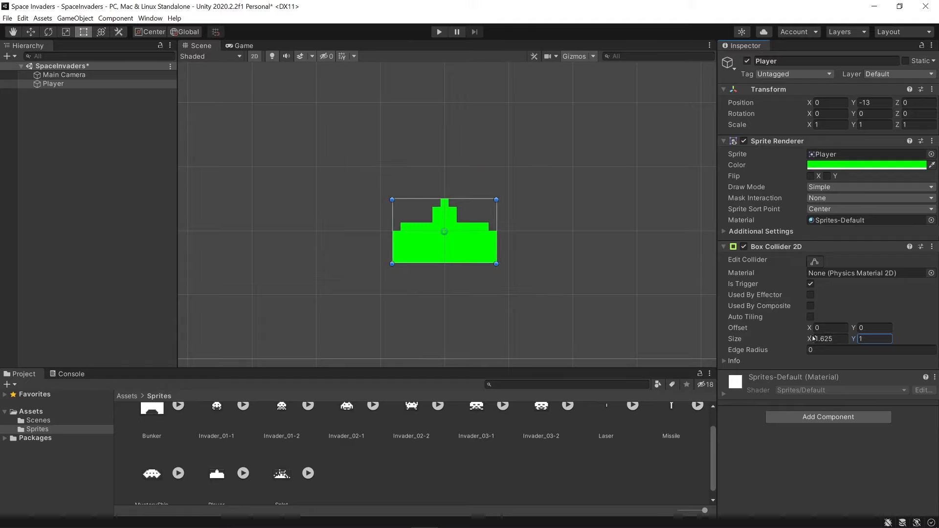
left_click(831, 339)
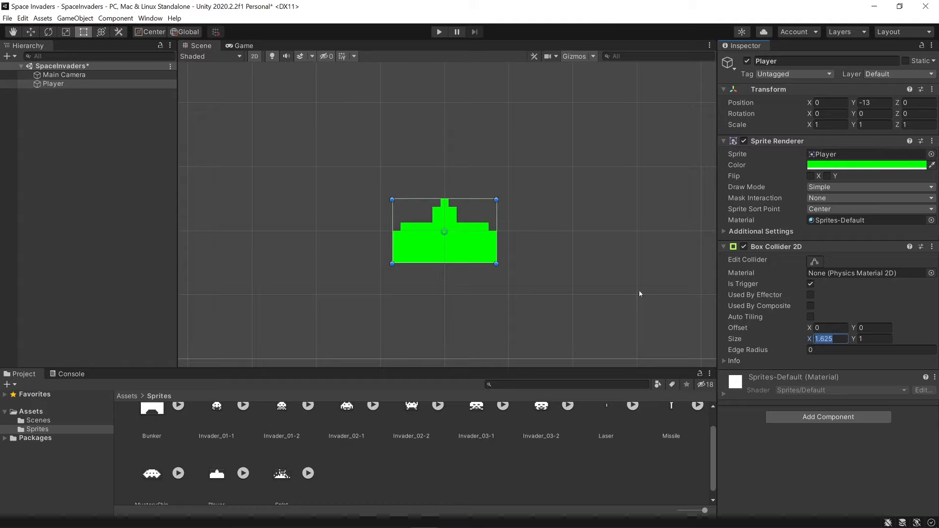
left_click(232, 46)
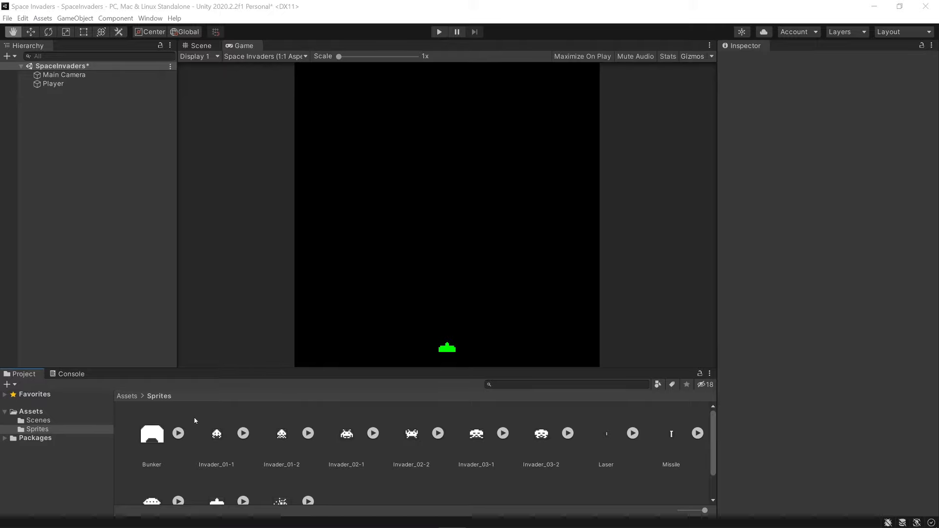
Add the Bunker sprite to the scene as a game object and color it pure green with a hue of 120.
left_click(151, 434)
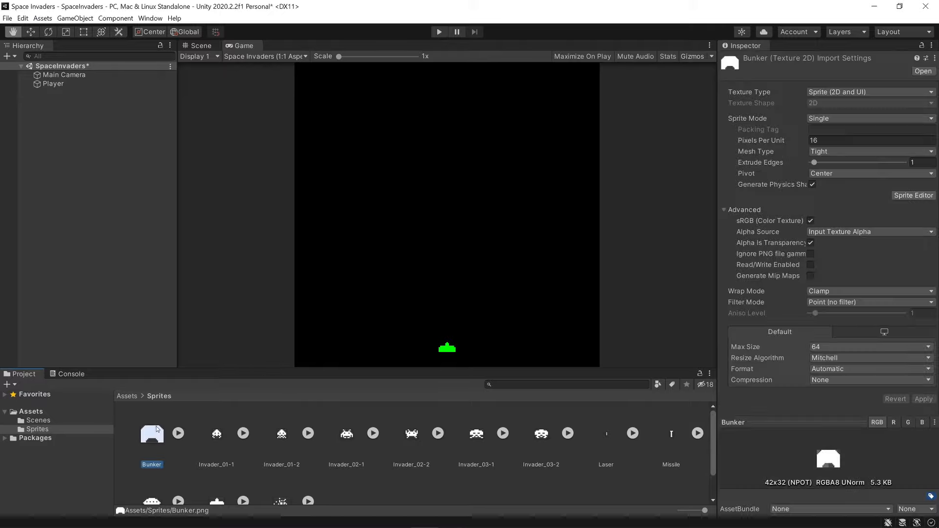
left_click_drag(151, 434, 109, 229)
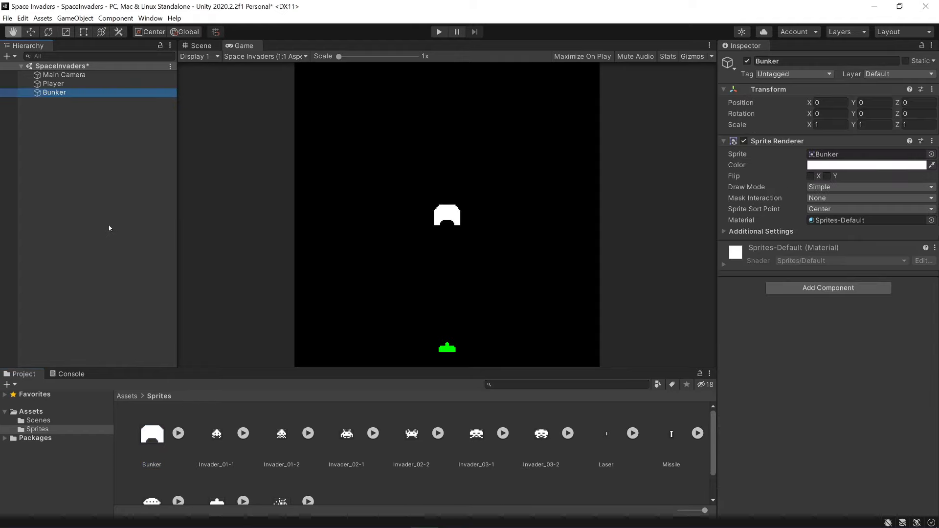
left_click(819, 167)
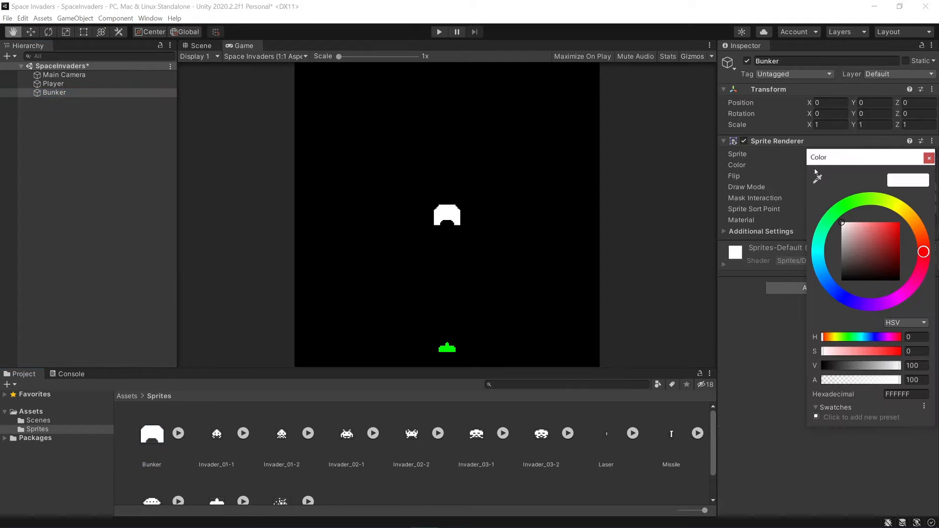
left_click_drag(886, 210, 844, 205)
left_click(899, 224)
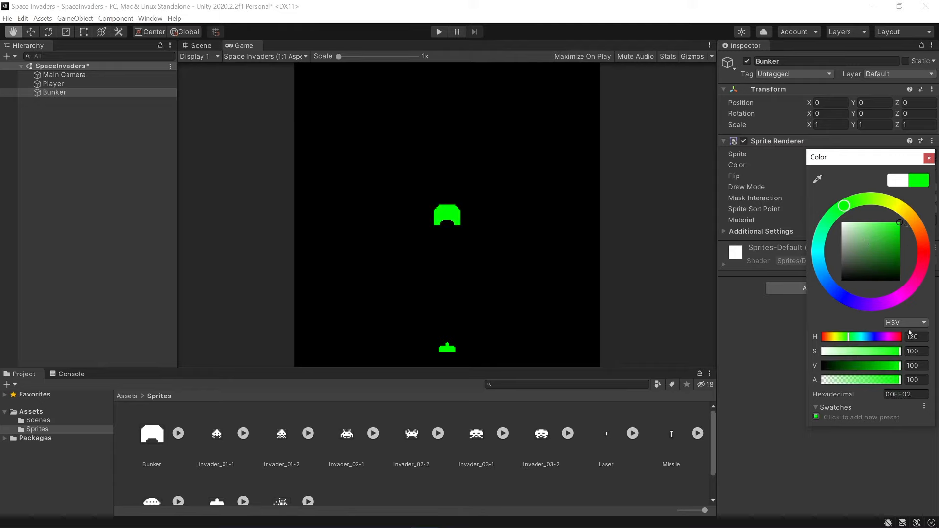
left_click(913, 337)
type("120")
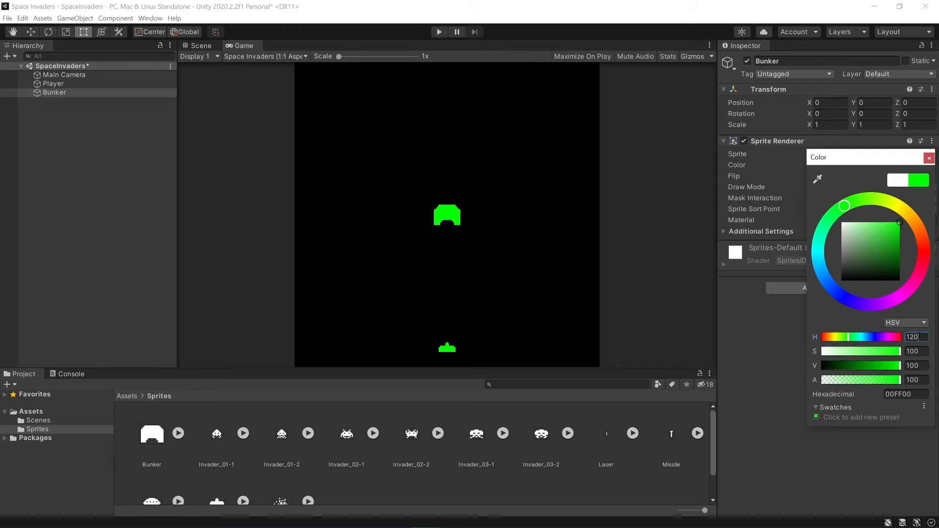
left_click(930, 158)
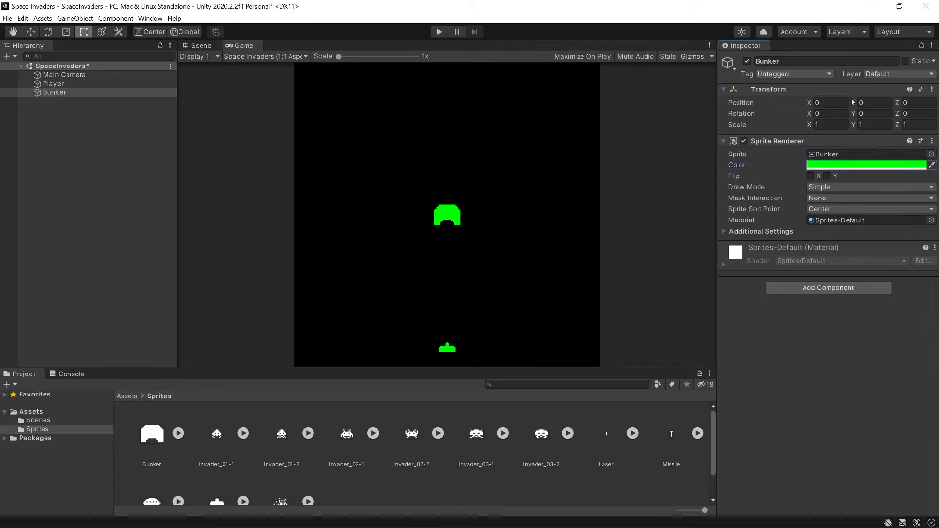
Set the Bunker's Y position to -10 so it sits just above the player.
left_click_drag(854, 102, 683, 98)
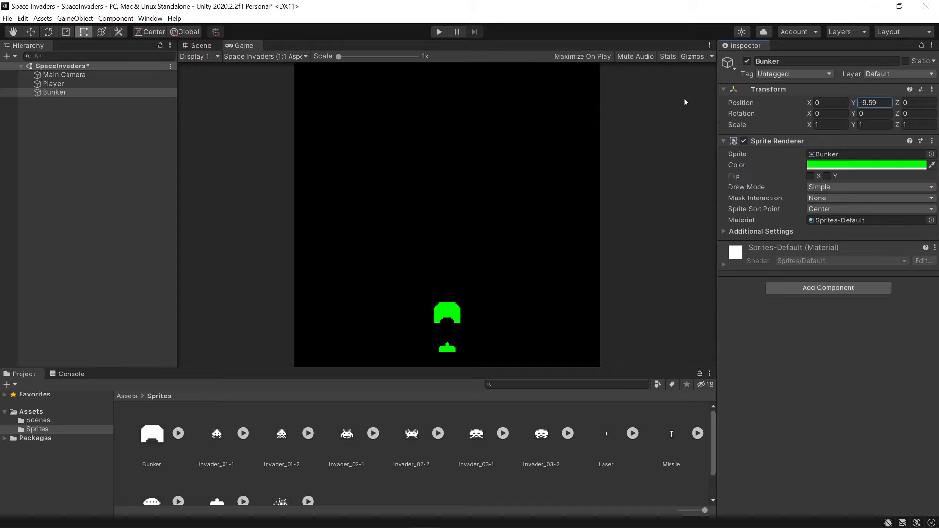
left_click(862, 103)
type("-10")
Add a Box Collider 2D component to the Bunker and make it a trigger.
left_click(787, 288)
type("b")
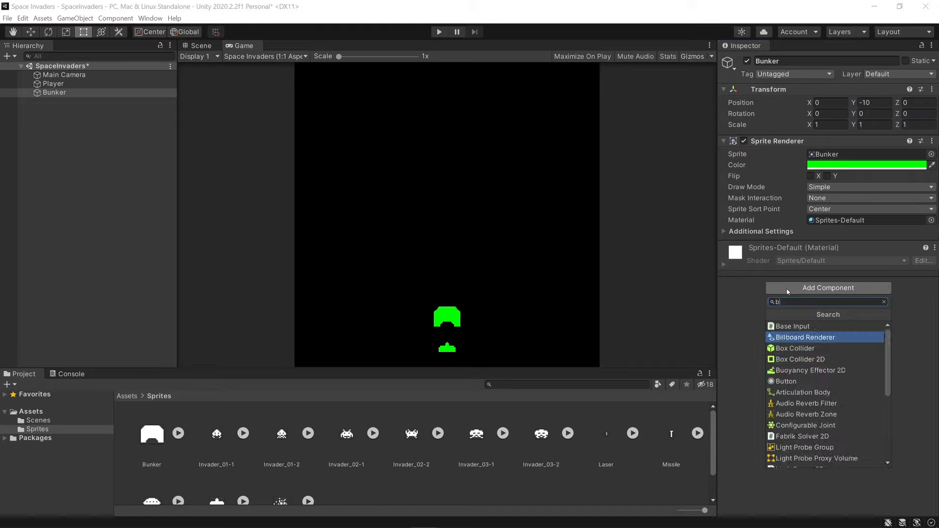
type("ox")
key("Down")
key("Return")
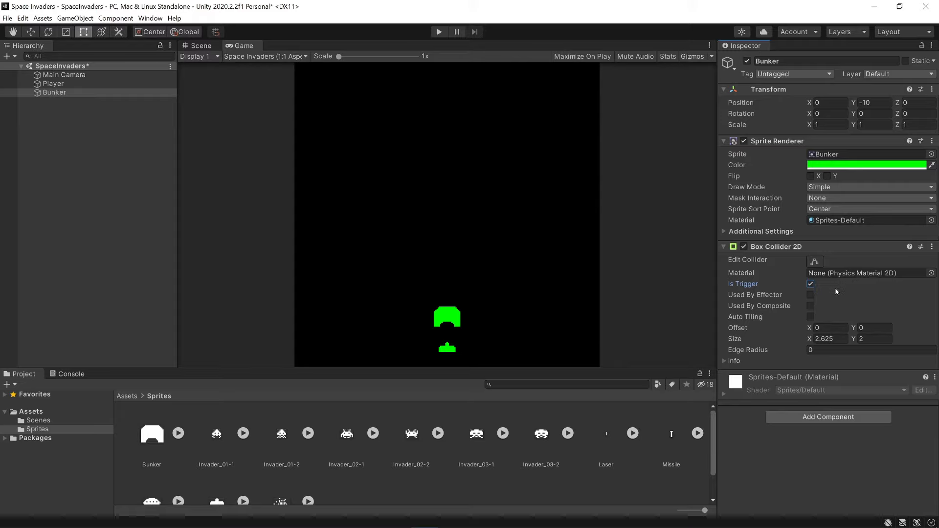
left_click(831, 338)
left_click(869, 340)
Duplicate the Bunker three times so the scene has four bunkers.
left_click(46, 93)
right_click(50, 93)
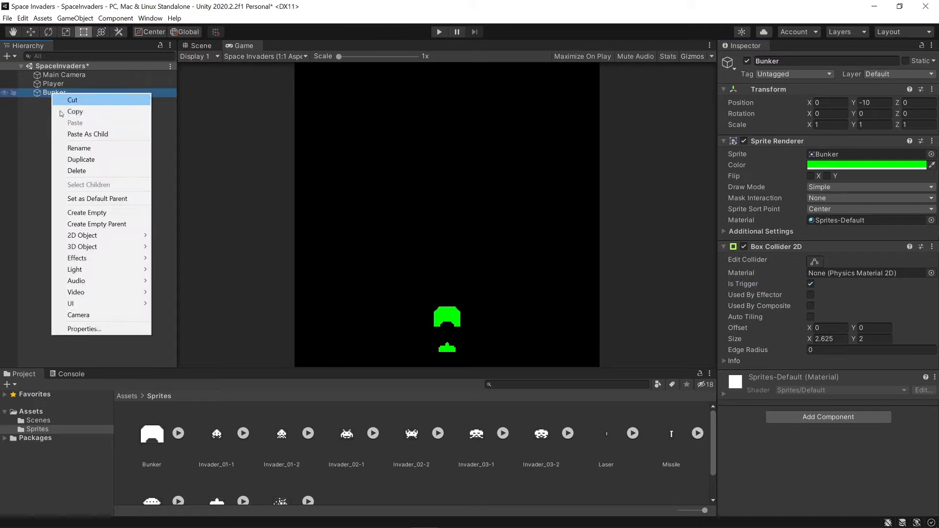
left_click(79, 159)
right_click(55, 101)
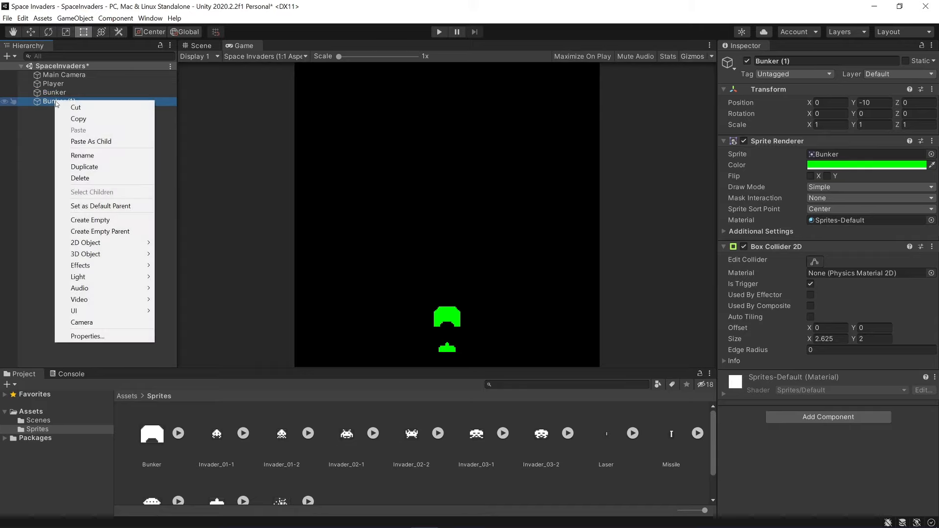
left_click(84, 166)
right_click(59, 110)
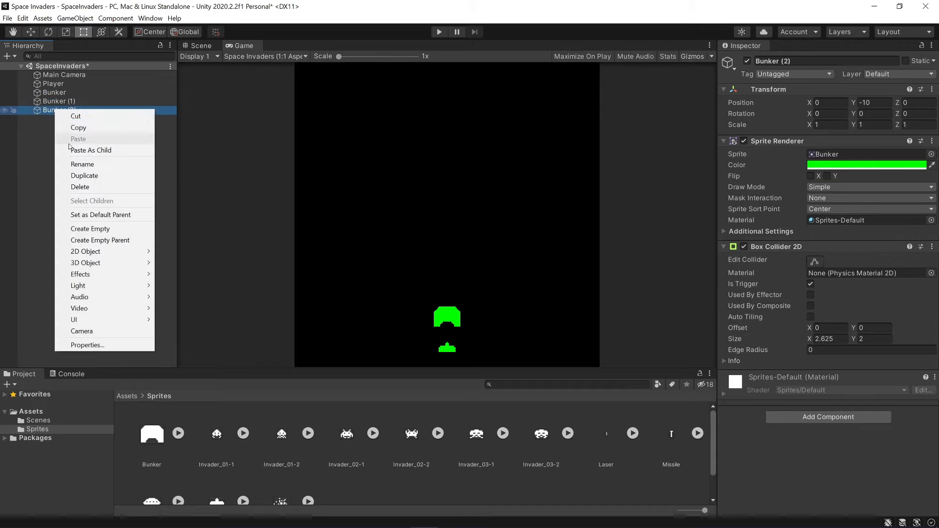
left_click(84, 175)
Set the X position of Bunker to -3 and of Bunker (1) to -9.
left_click(53, 83)
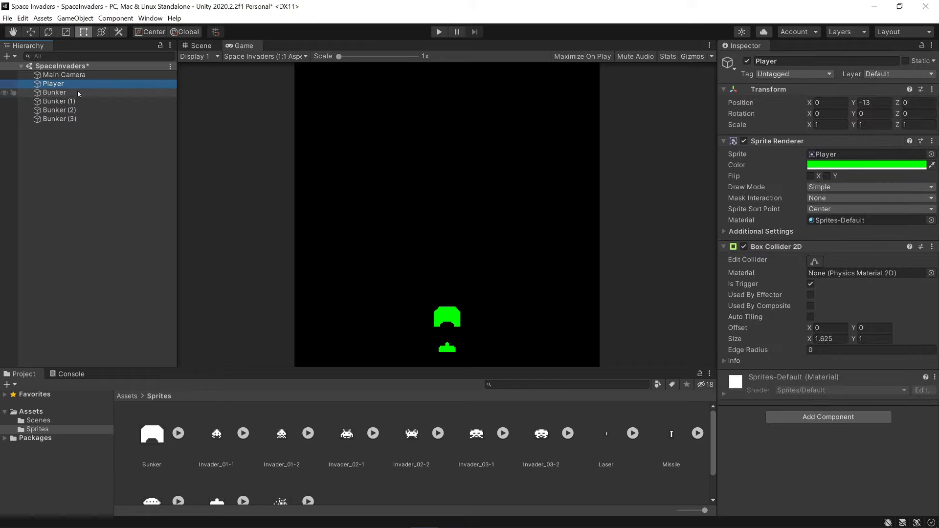
left_click(55, 93)
left_click(808, 102)
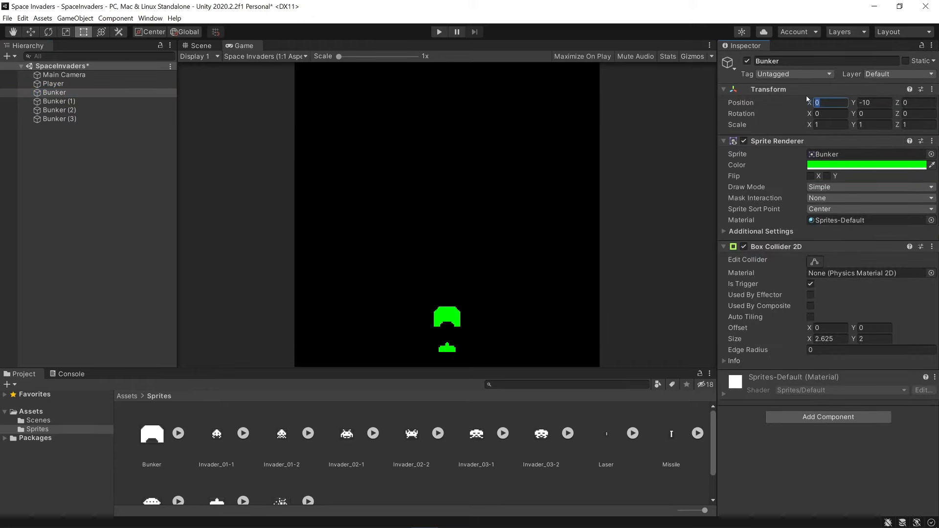
type("-3")
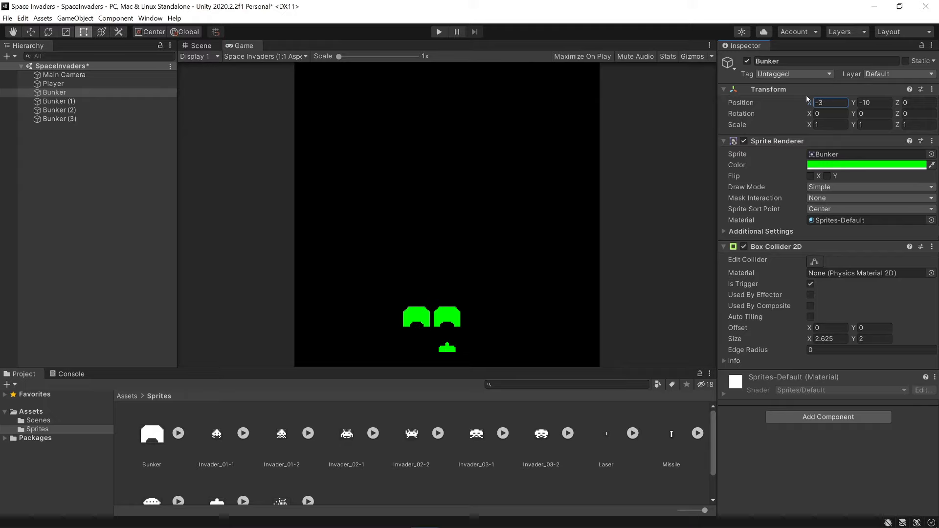
left_click(147, 101)
left_click(810, 103)
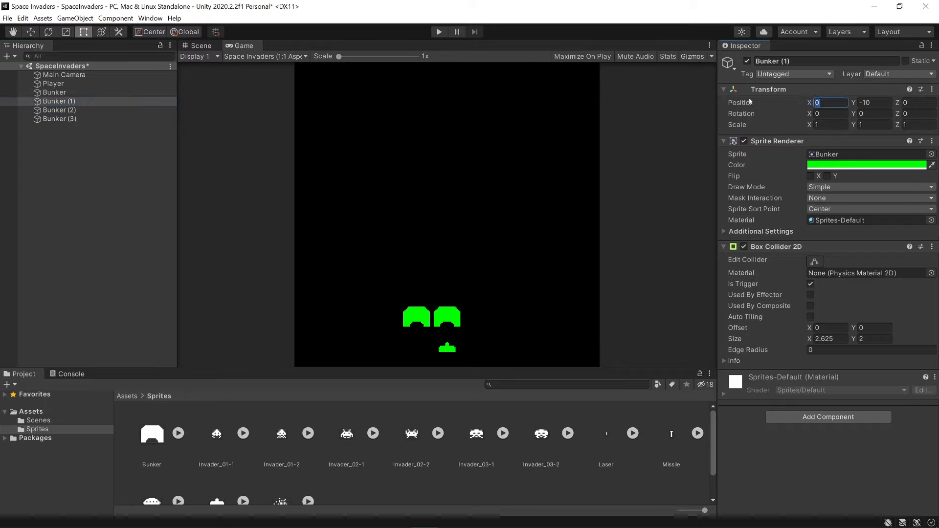
type("-9")
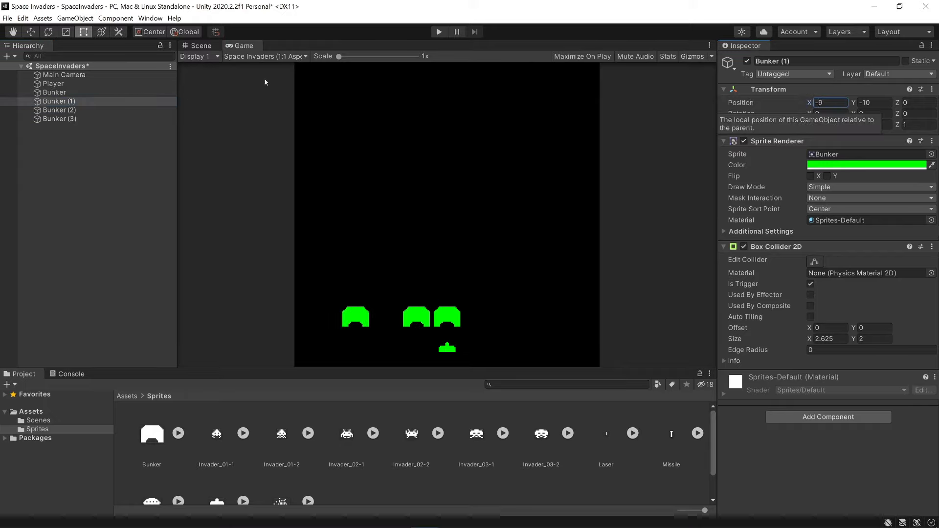
Set the X position of Bunker (2) to 3 and of Bunker (3) to 9.
left_click(59, 110)
left_click(830, 102)
type("3")
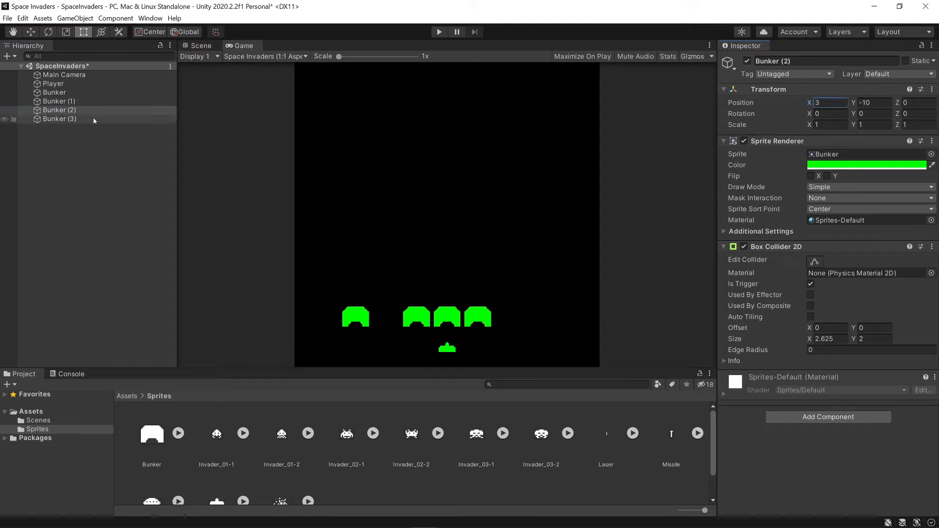
left_click(58, 119)
left_click(830, 103)
type("9")
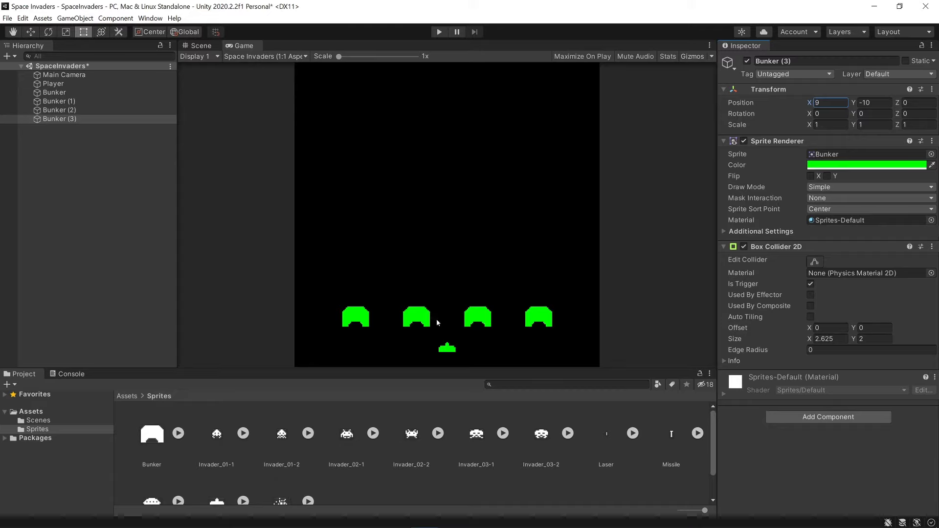
Rename all four bunker objects together as Bunker and save the scene.
left_click(68, 95)
left_click(65, 118, "shift")
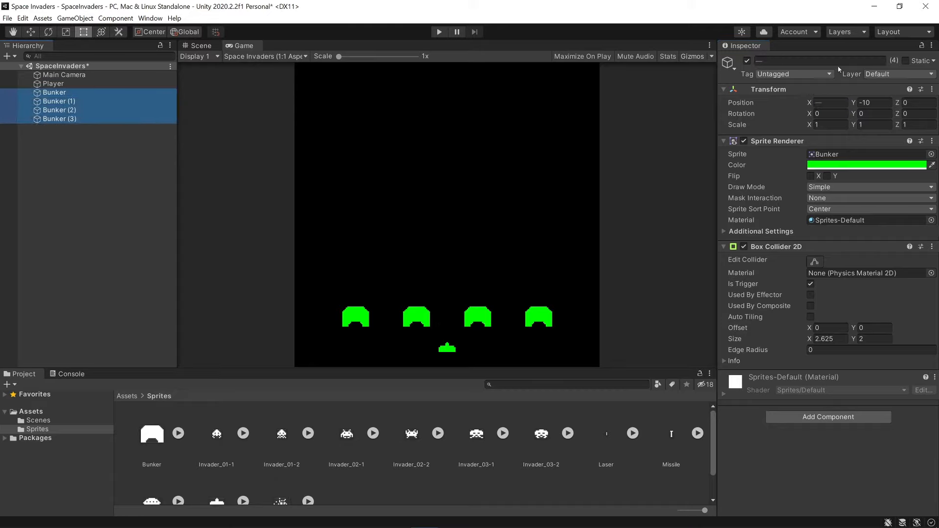
left_click(803, 59)
type("Bunkle")
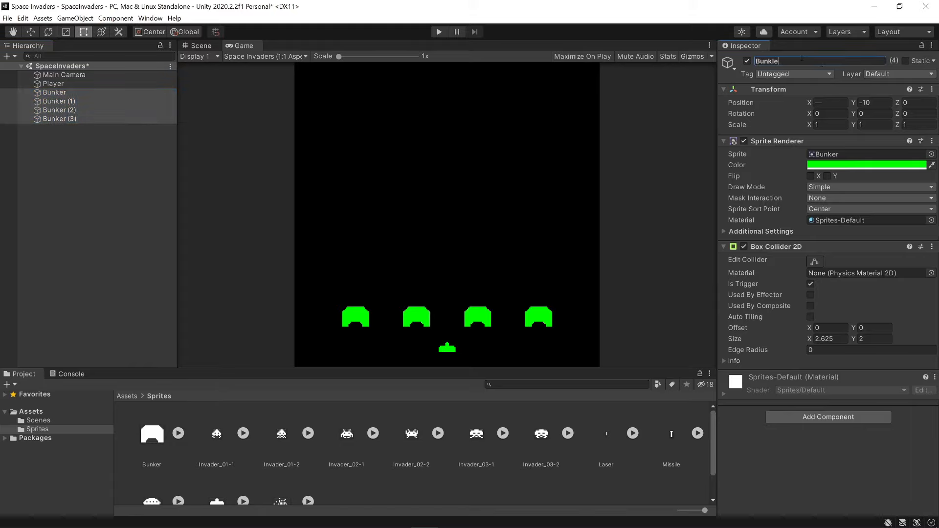
left_click(63, 94)
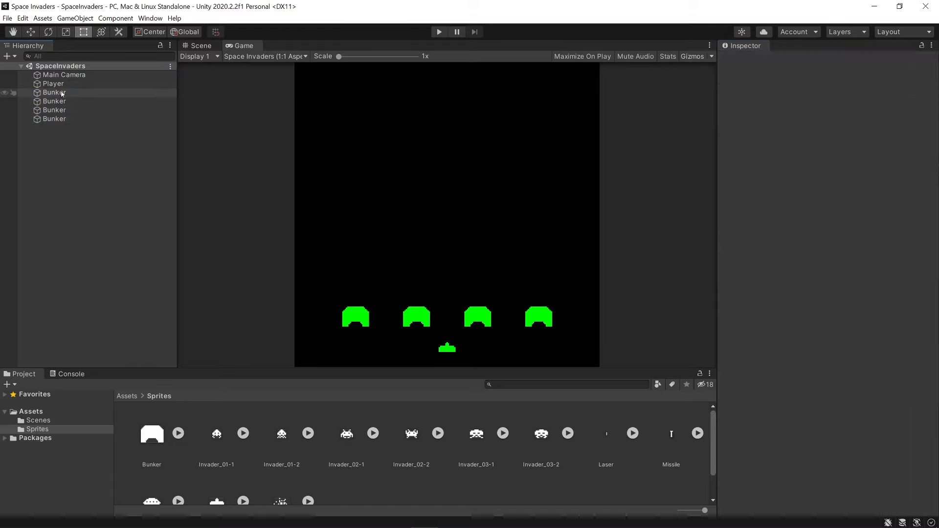
left_click(64, 102)
left_click(60, 110)
left_click(56, 120)
left_click(57, 174)
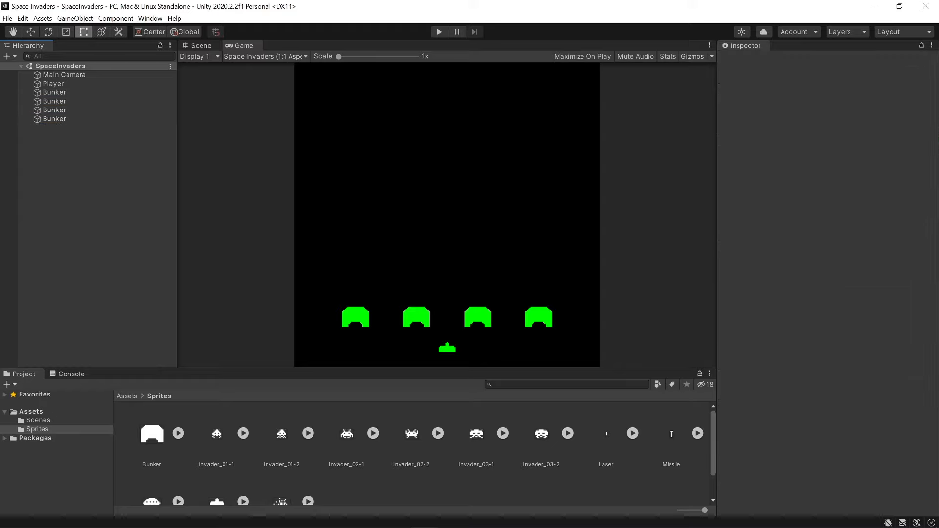
Add the MysteryShip sprite to the scene as a game object and color it red.
scroll(293, 458, "down", 2)
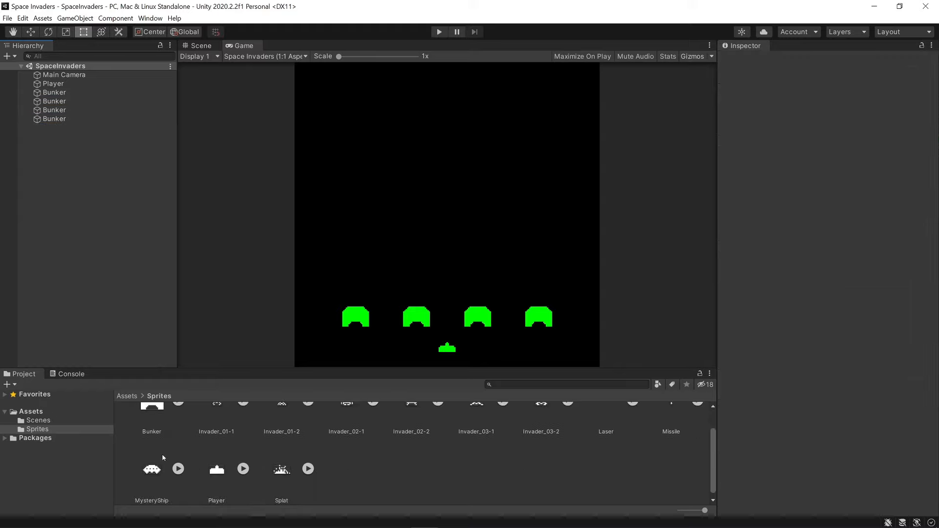
left_click(155, 464)
left_click_drag(157, 466, 93, 272)
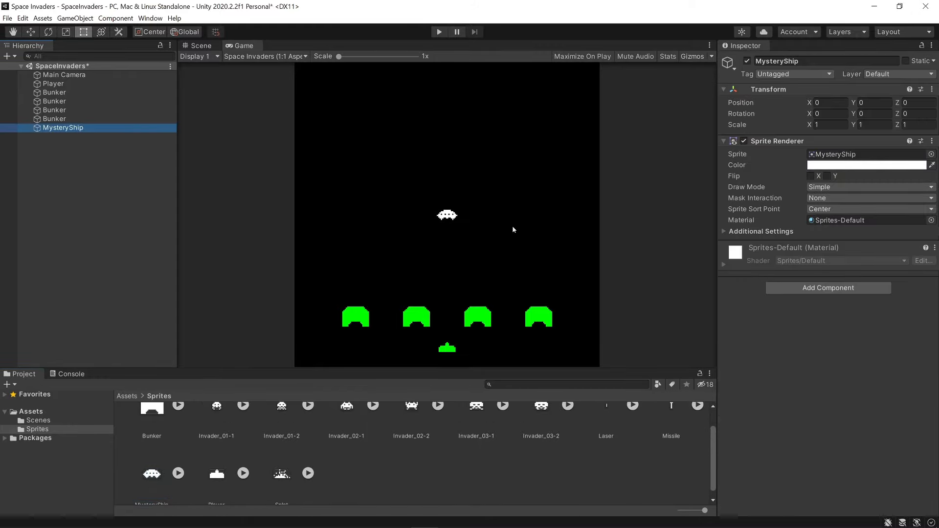
left_click(853, 165)
mouse_move(842, 223)
left_mouse_down()
mouse_move(902, 220)
mouse_move(920, 206)
left_mouse_up()
left_click(930, 157)
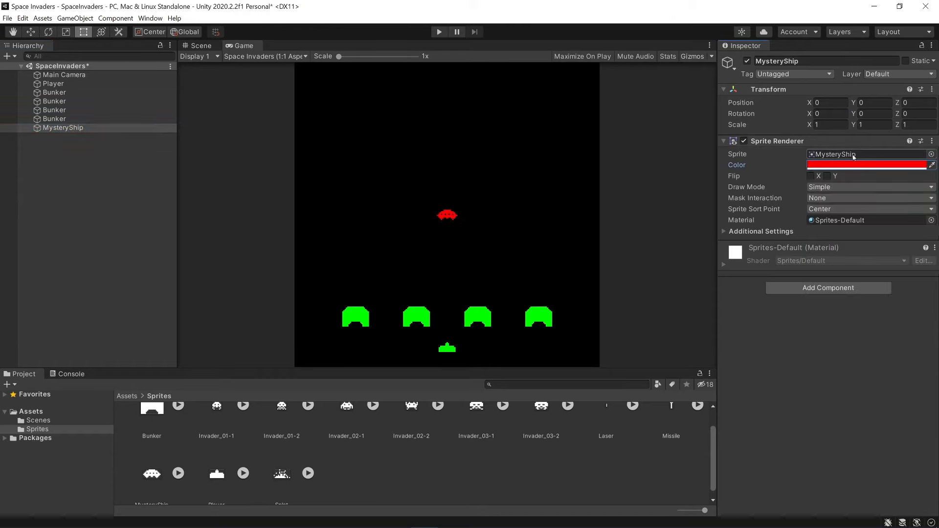
Set the MysteryShip's Y position to 13 and save the scene.
left_click_drag(855, 103, 136, 71)
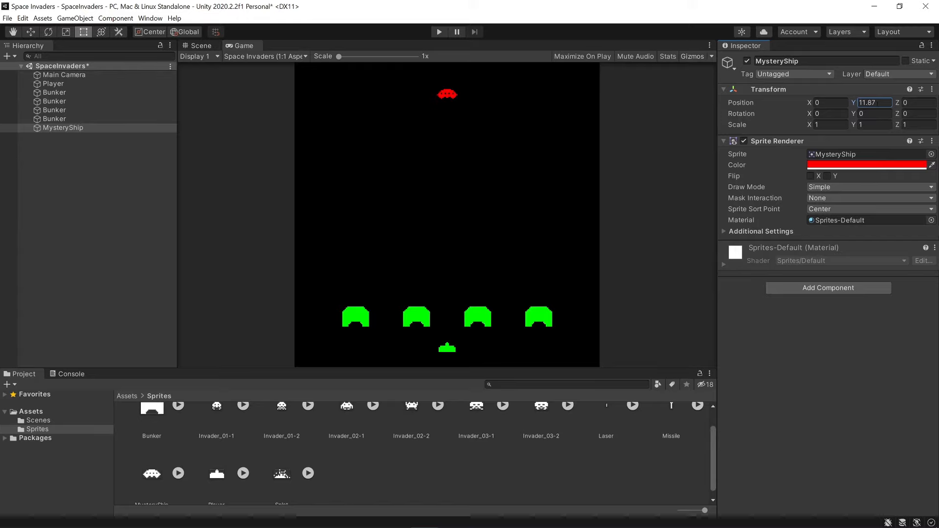
left_click(886, 102)
type("13")
key("ctrl+s")
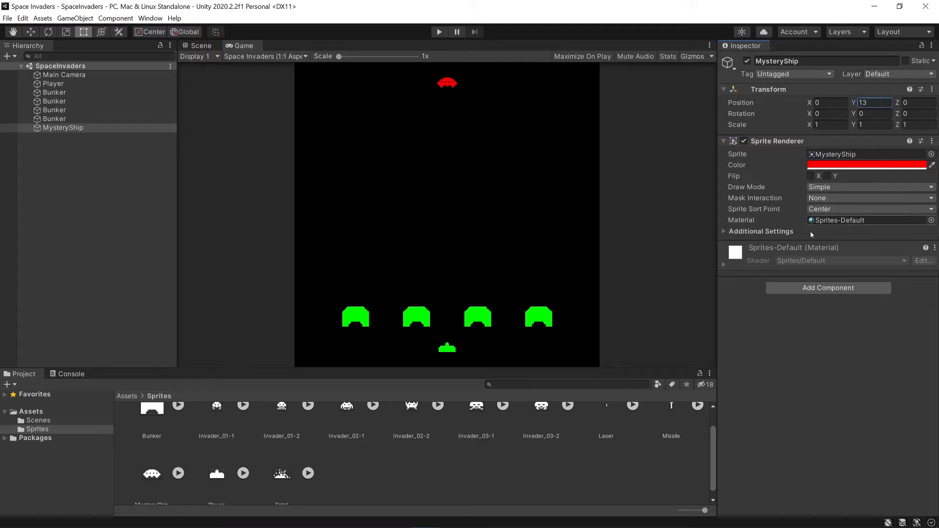
Add a Box Collider 2D to the MysteryShip, make it a trigger and save the scene.
left_click(818, 288)
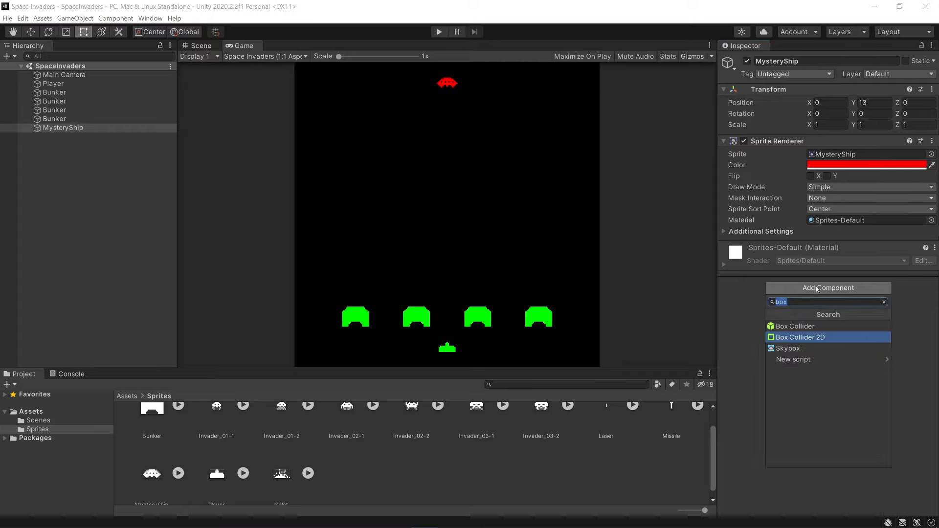
key("Return")
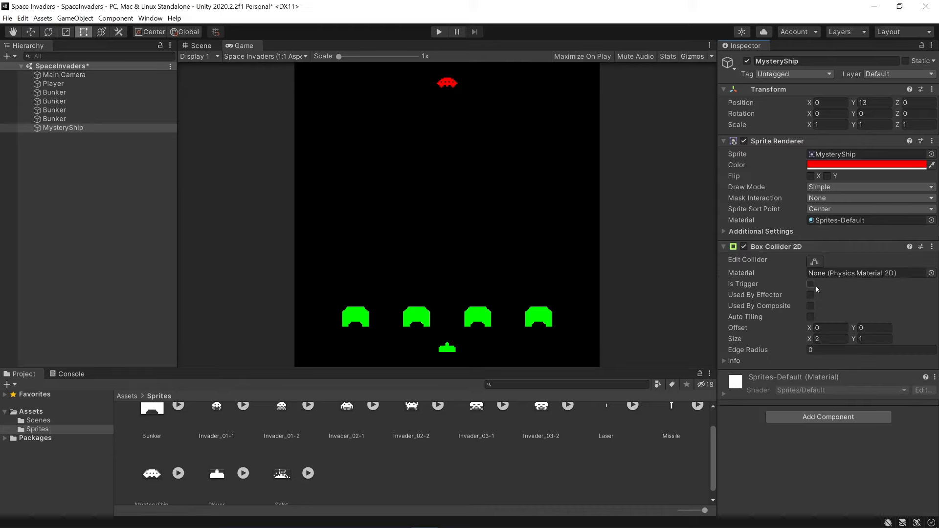
left_click(810, 285)
key("ctrl+s")
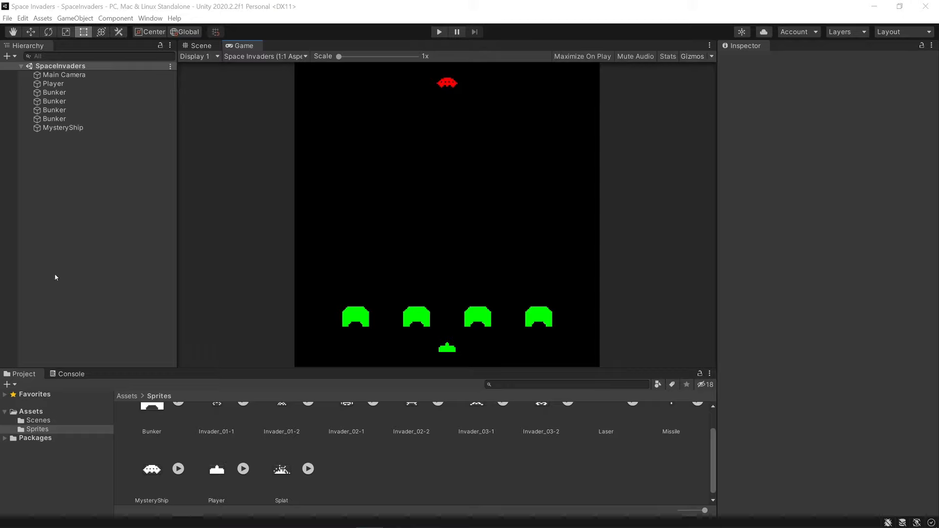
Create an empty game object in the scene and reset its transform.
right_click(82, 208)
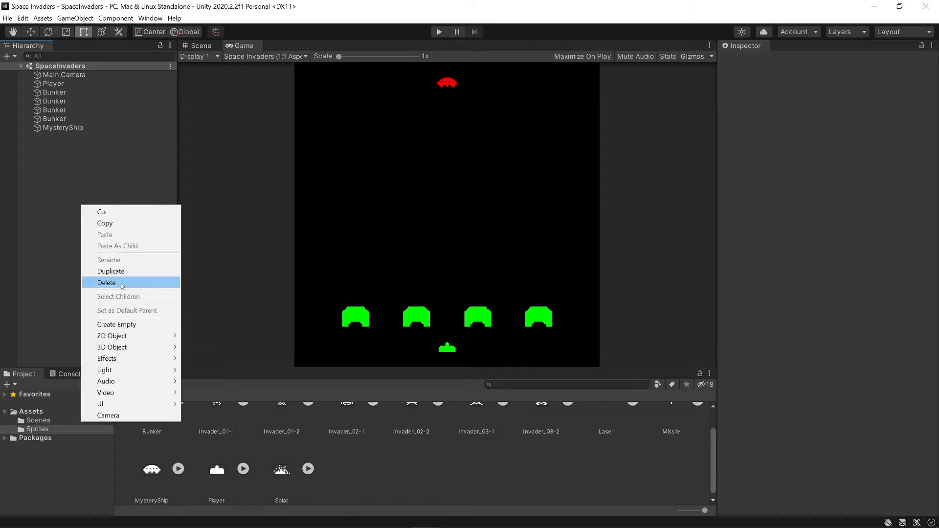
left_click(120, 325)
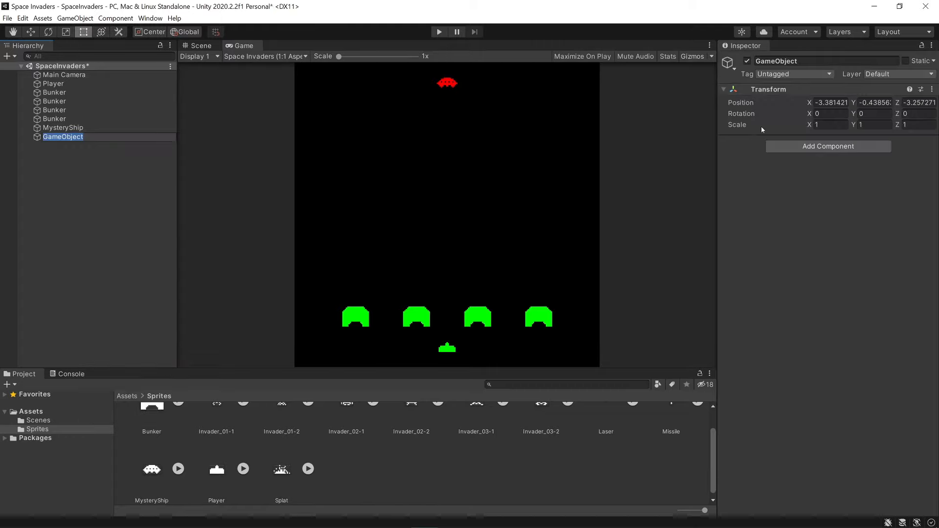
left_click(932, 89)
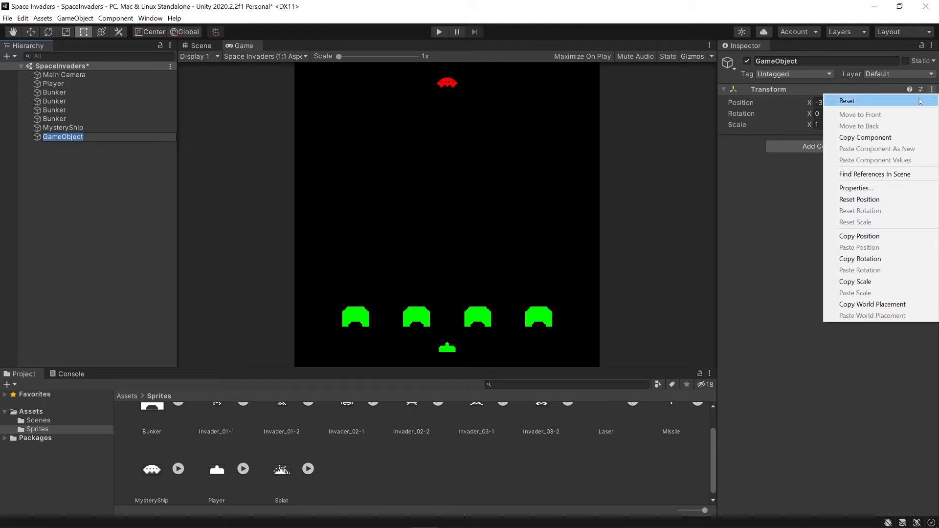
left_click(832, 99)
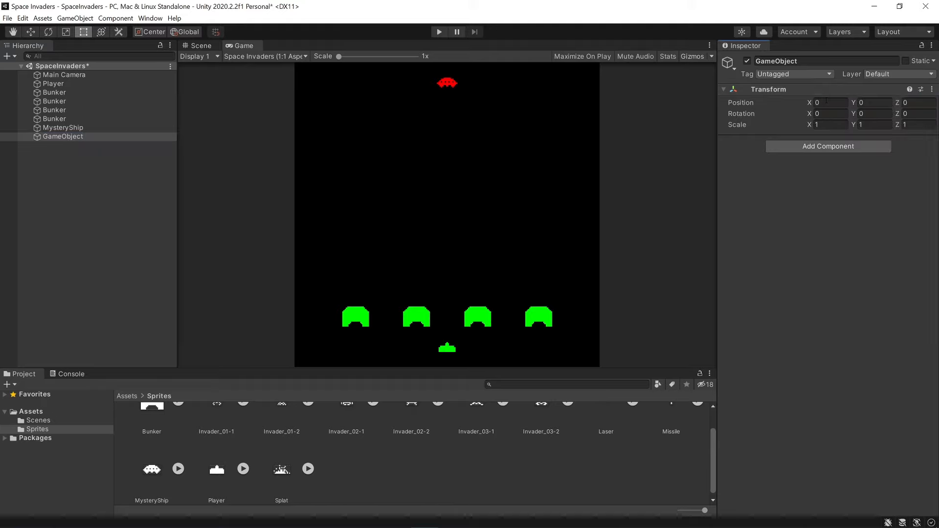
Add a Box Collider 2D to the empty game object, make it a trigger and save the scene.
left_click(822, 148)
type("box")
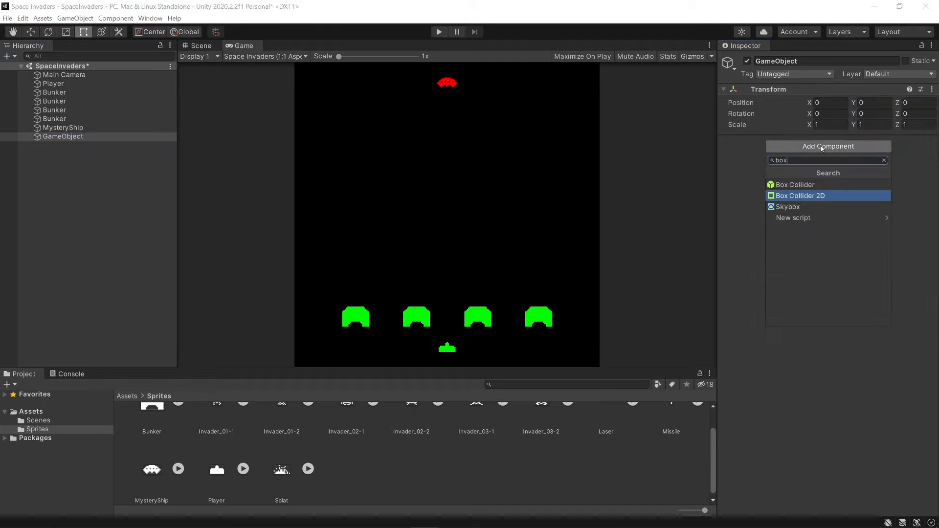
key("Return")
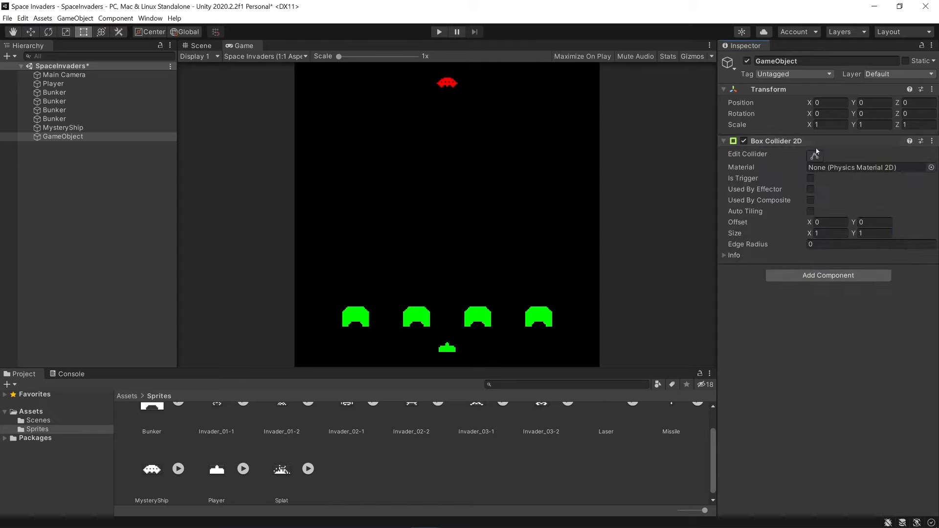
key("ctrl+s")
Rename the empty game object as Boundary.
left_click(781, 63)
type("Bound")
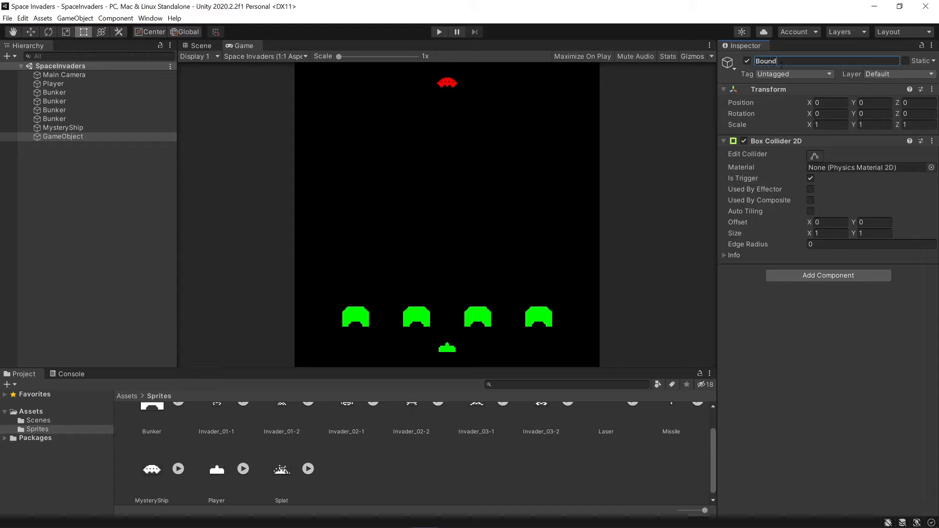
type("ary")
key("Return")
Set the Boundary's X scale to 30 in the Scene view and save the scene.
left_click(199, 47)
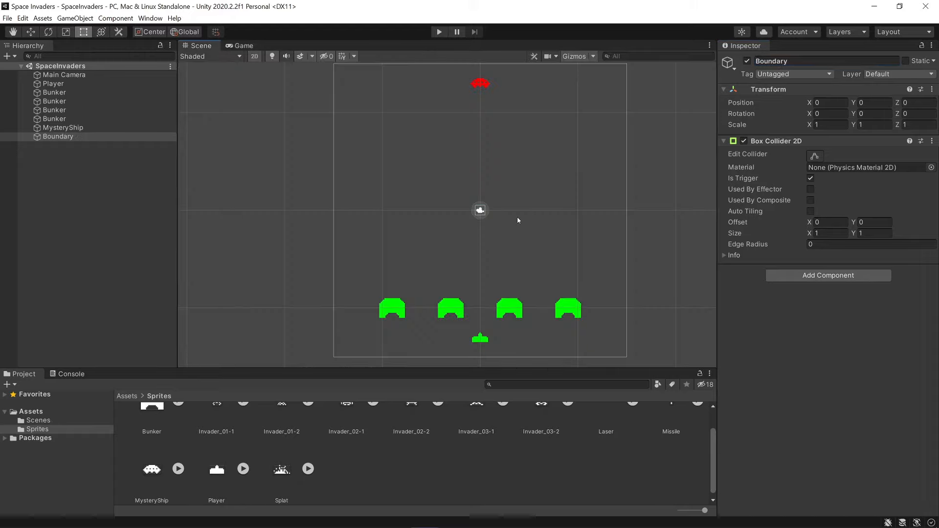
scroll(491, 218, "up", 1)
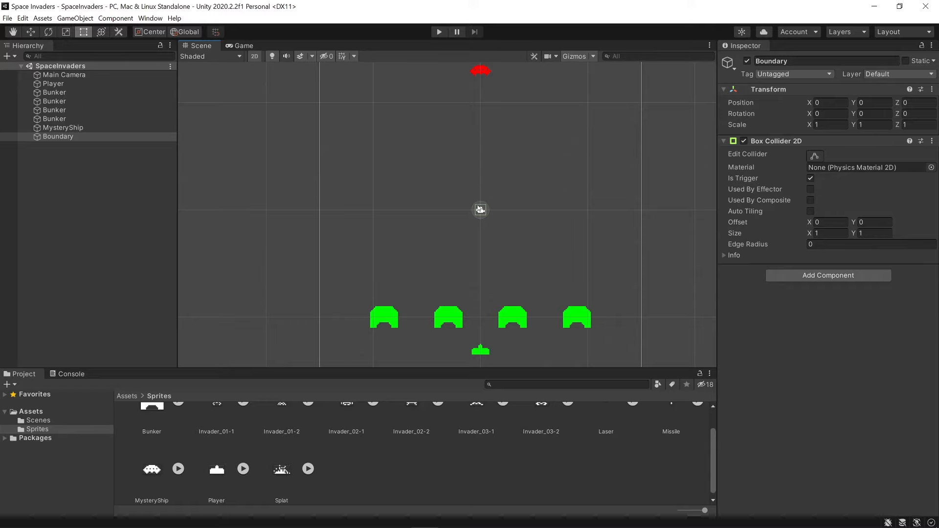
scroll(494, 208, "down", 1)
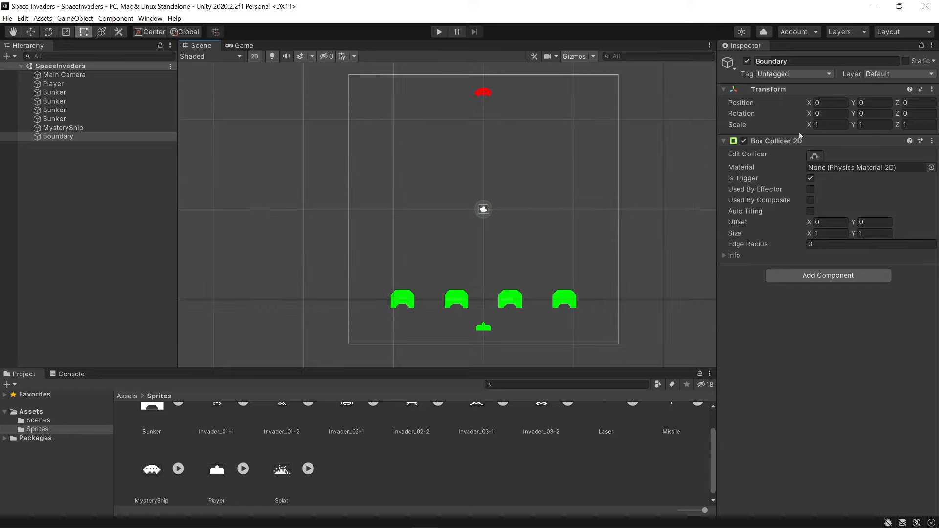
left_click_drag(810, 124, 594, 60)
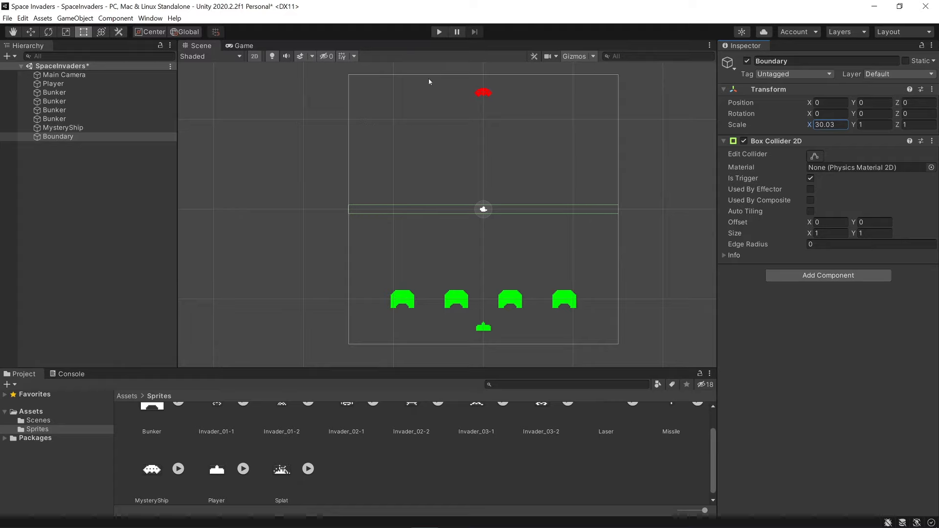
left_click(840, 125)
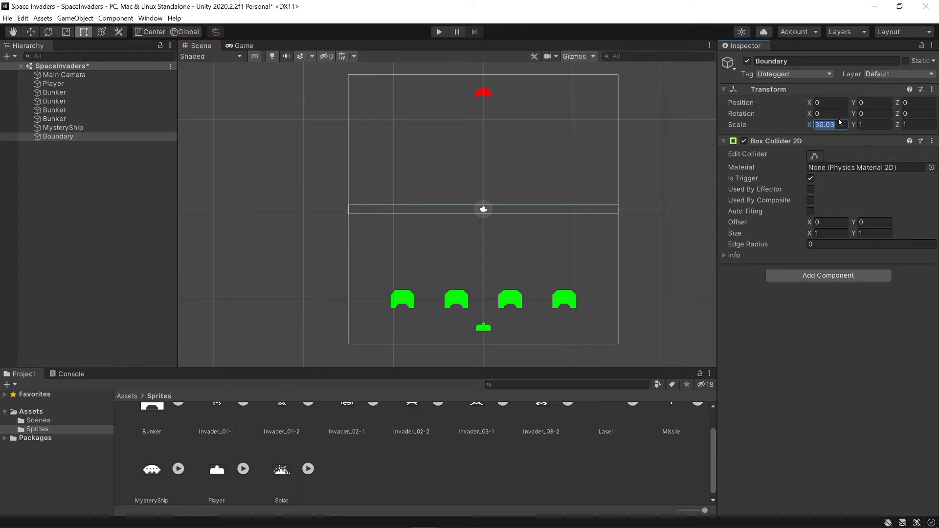
type("30")
key("Return")
key("ctrl+s")
Set the Boundary's Y position to 15.5 and save the scene.
middle_click_drag(591, 162, 585, 173)
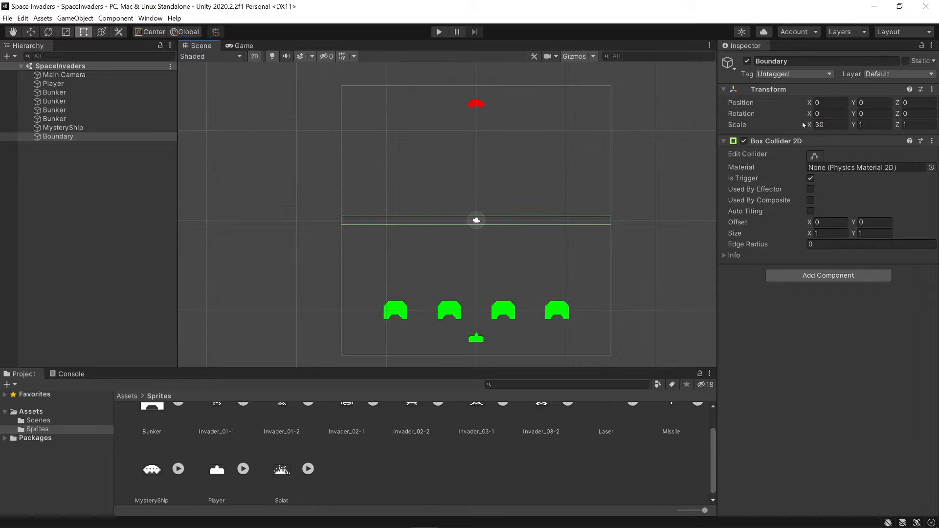
left_click(854, 104)
left_click_drag(37, 100, 200, 86)
left_click(887, 102)
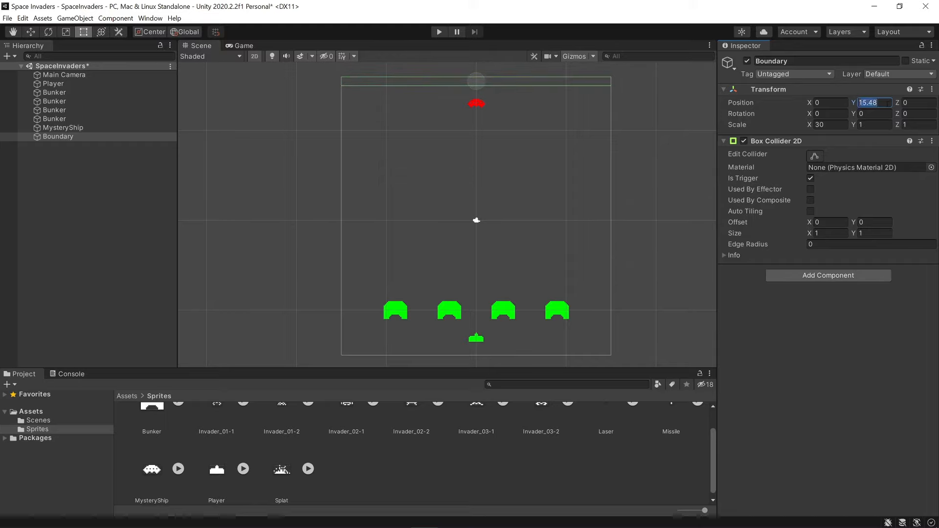
type("15.5")
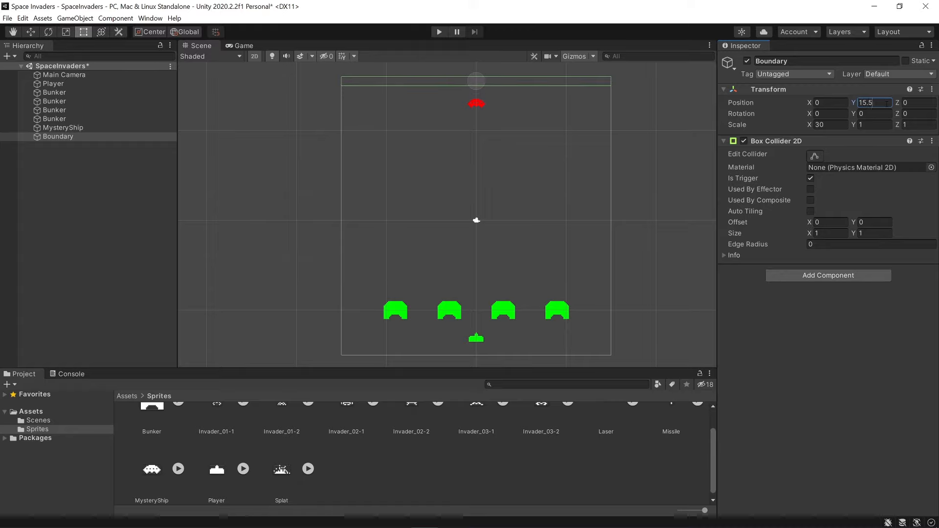
key("ctrl+s")
Duplicate the Boundary and set the copy's Y position to -15.5.
left_click(57, 138)
right_click(58, 138)
left_click(96, 203)
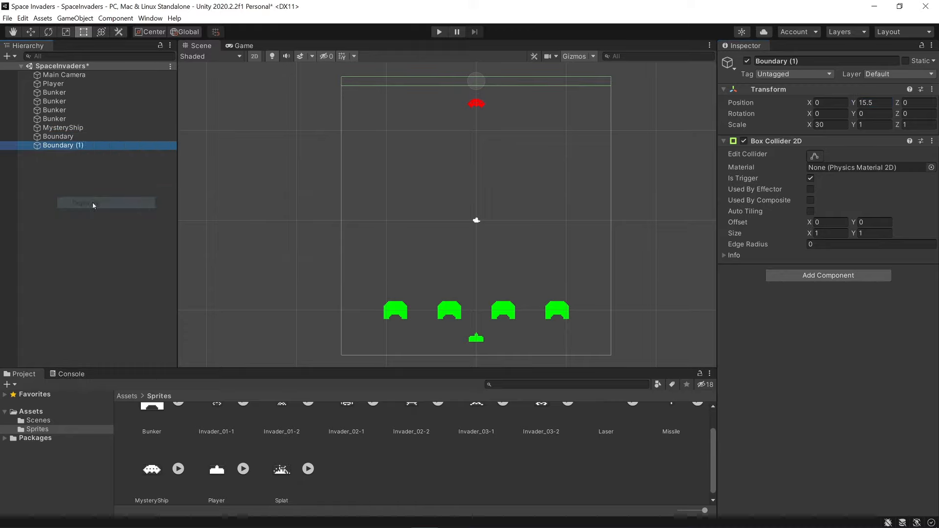
left_click_drag(854, 102, 285, 137)
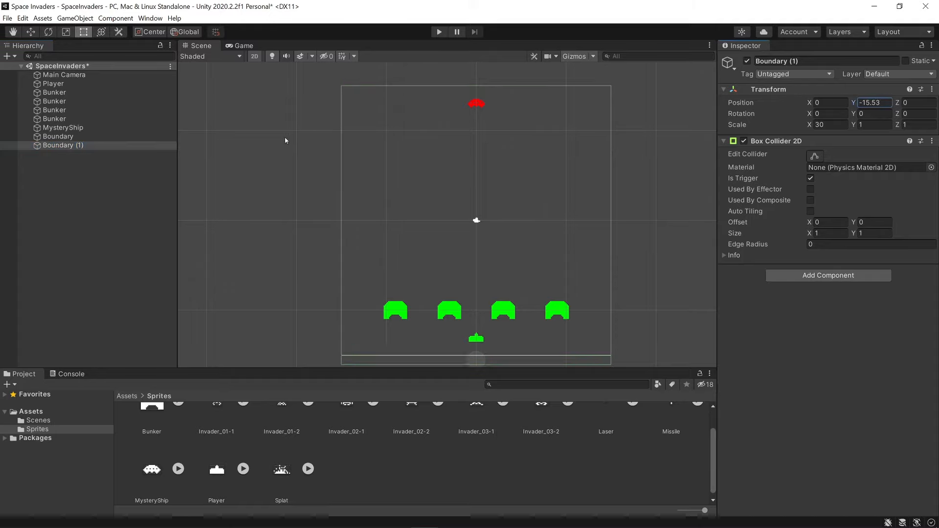
left_click(875, 104)
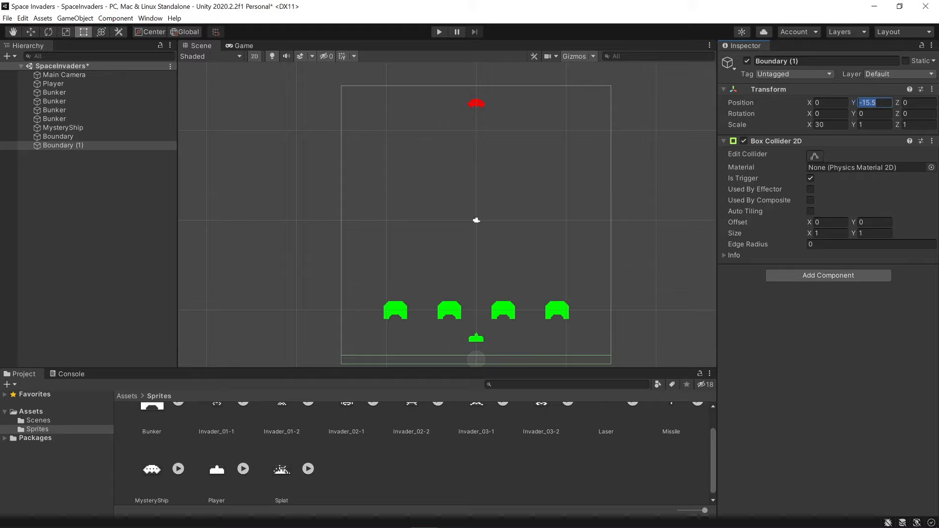
left_click(875, 103)
Rename the duplicated object Boundary (1) as Boundary.
double_click(793, 61)
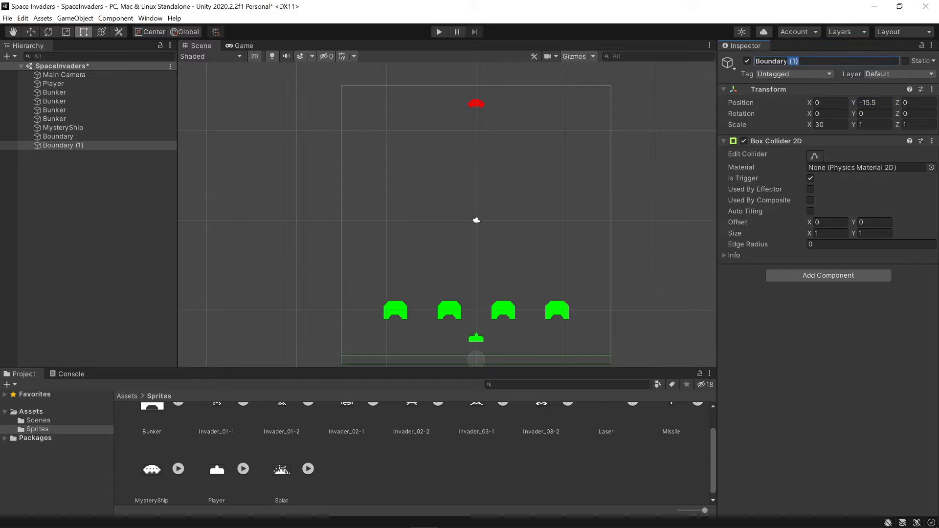
key("BackSpace")
key("Return")
Examine how the two Boundary colliders sit against the upper and lower edges of the camera frame.
left_click(57, 136)
left_click(66, 146, "ctrl")
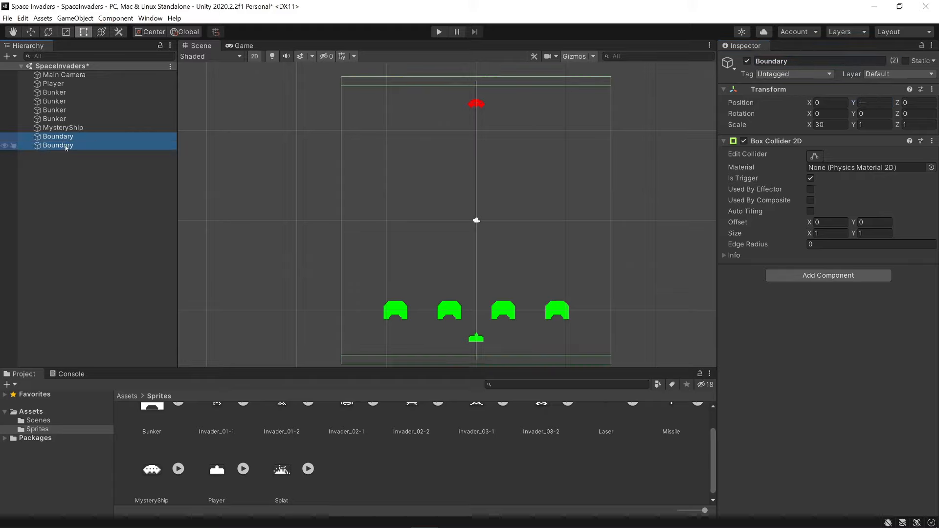
middle_click_drag(500, 204, 480, 195)
scroll(480, 195, "down", 1)
left_click(62, 168)
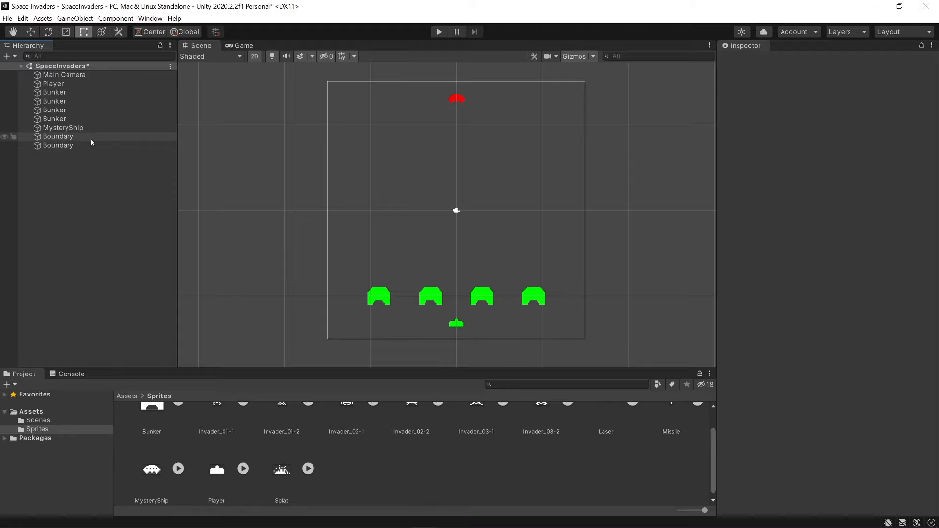
left_click(58, 137)
middle_click_drag(455, 324, 448, 329)
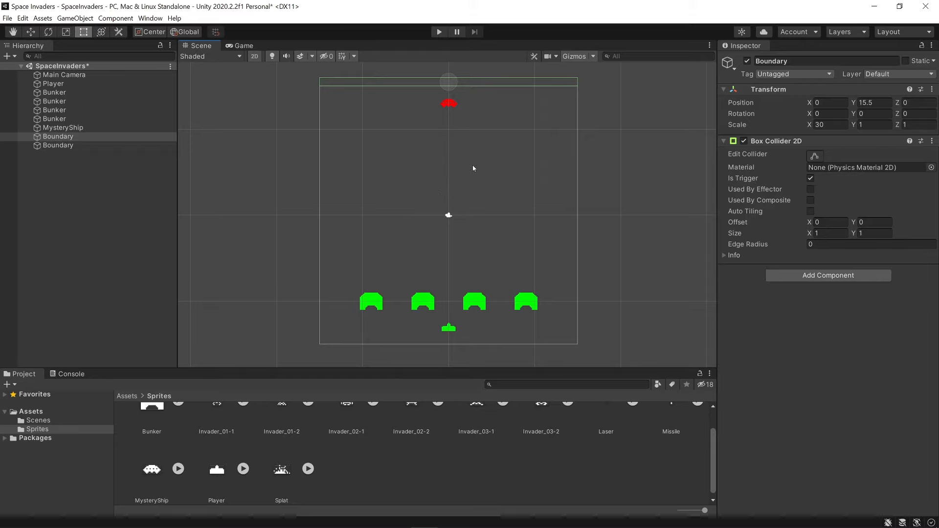
middle_click_drag(473, 166, 472, 168)
middle_click_drag(446, 109, 446, 188)
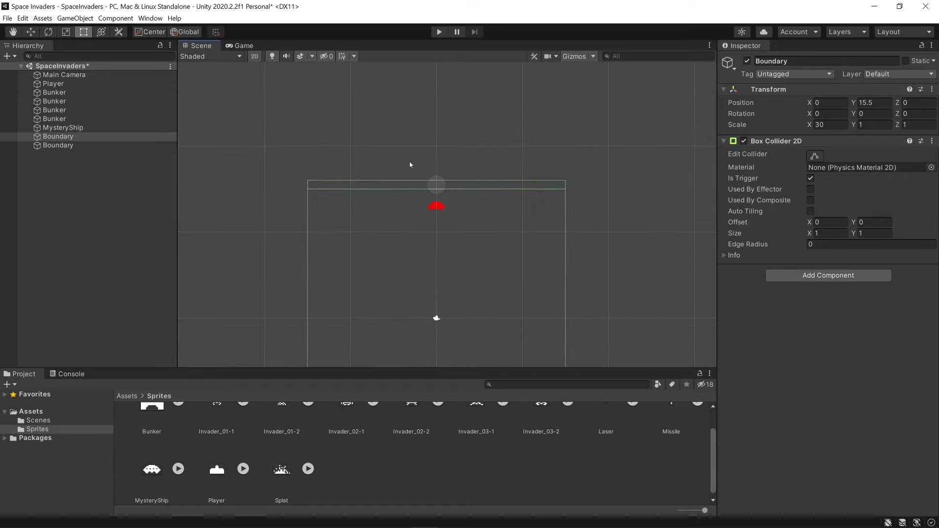
middle_click_drag(425, 177, 406, 108)
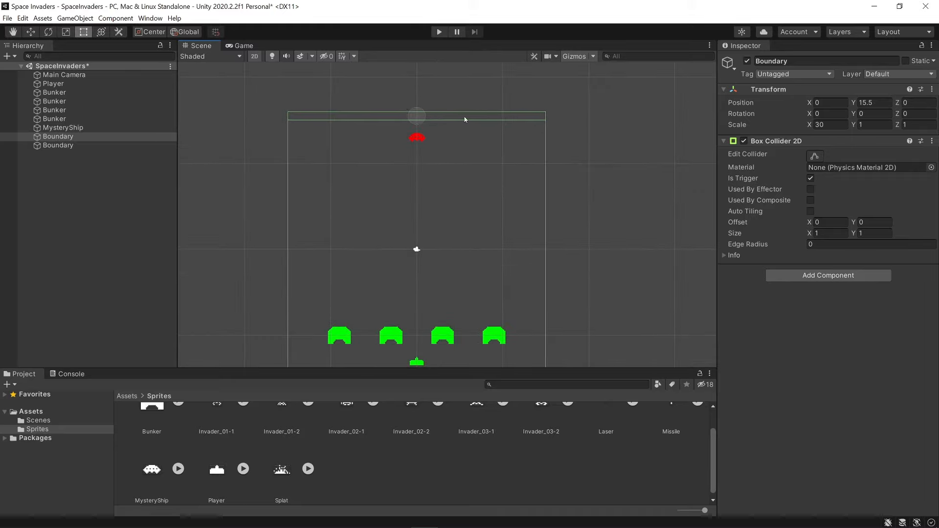